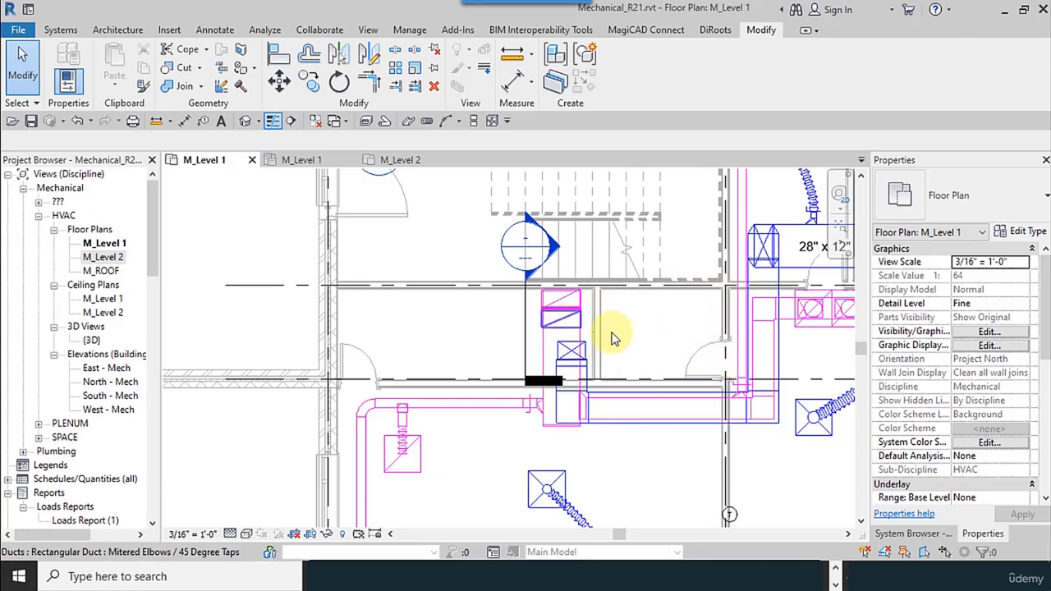
Load the Elec_EXF.rfa mechanical equipment family from the Family folder in Project Files
middle_drag(615, 336, 525, 324)
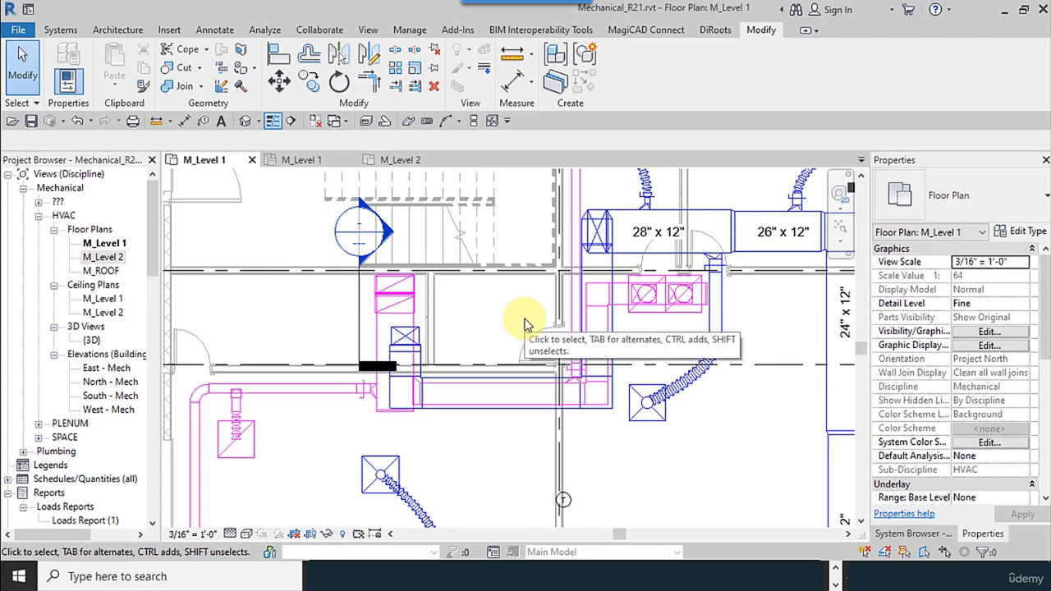
click(61, 29)
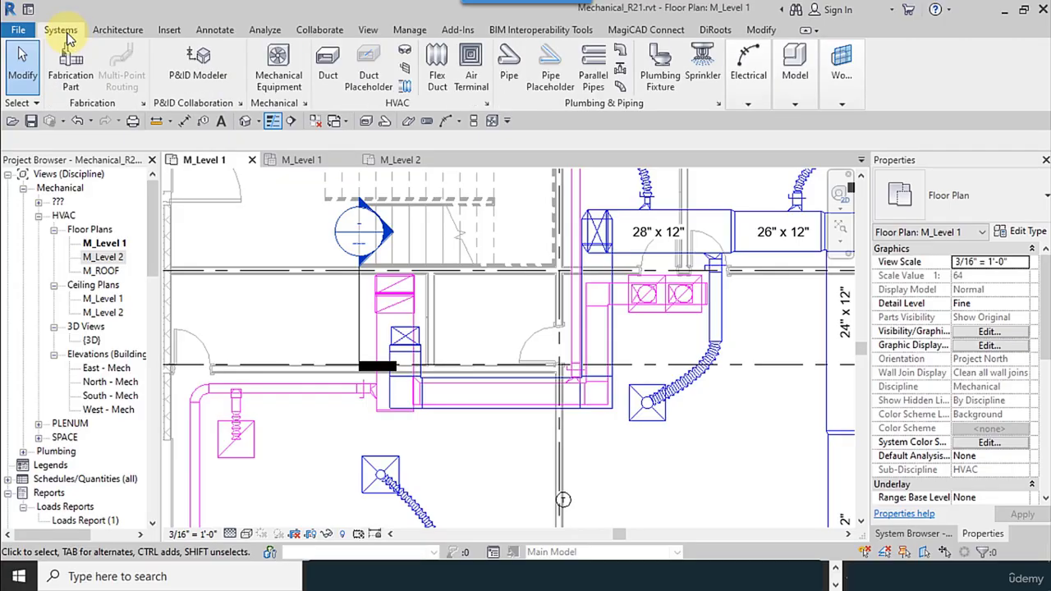
click(293, 92)
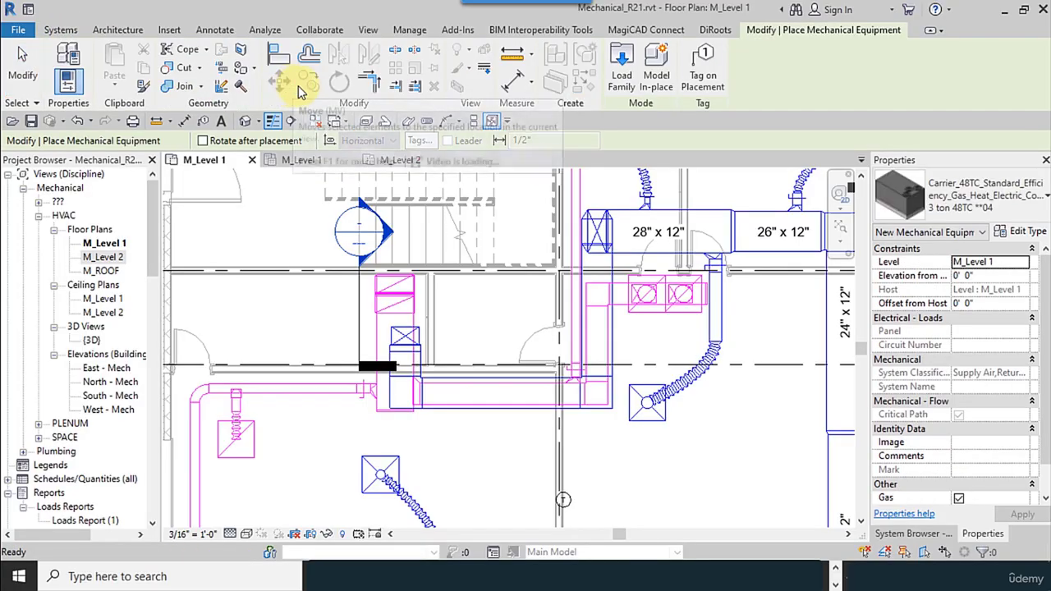
click(622, 78)
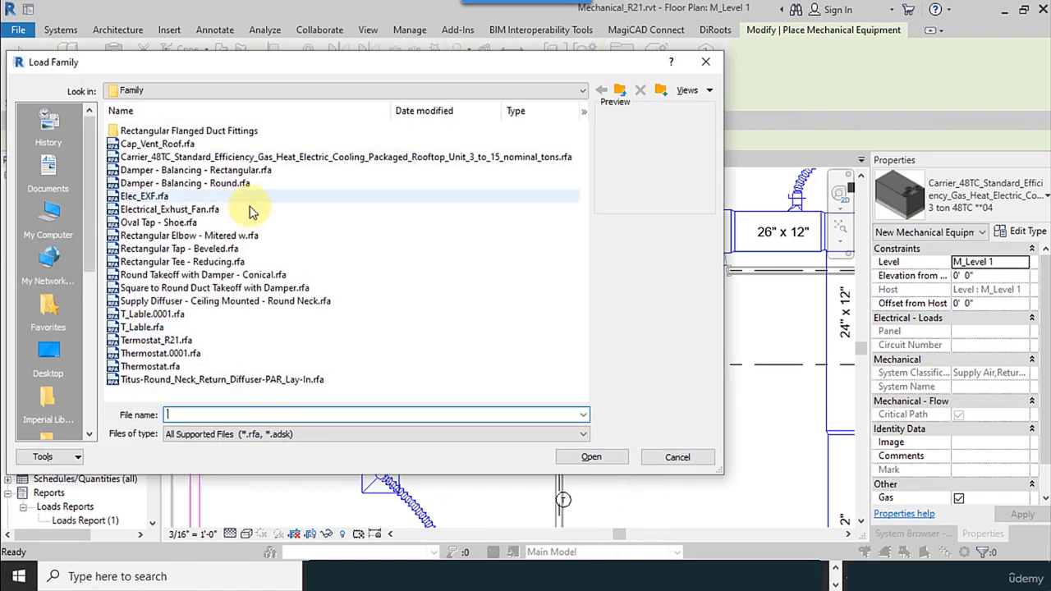
click(49, 309)
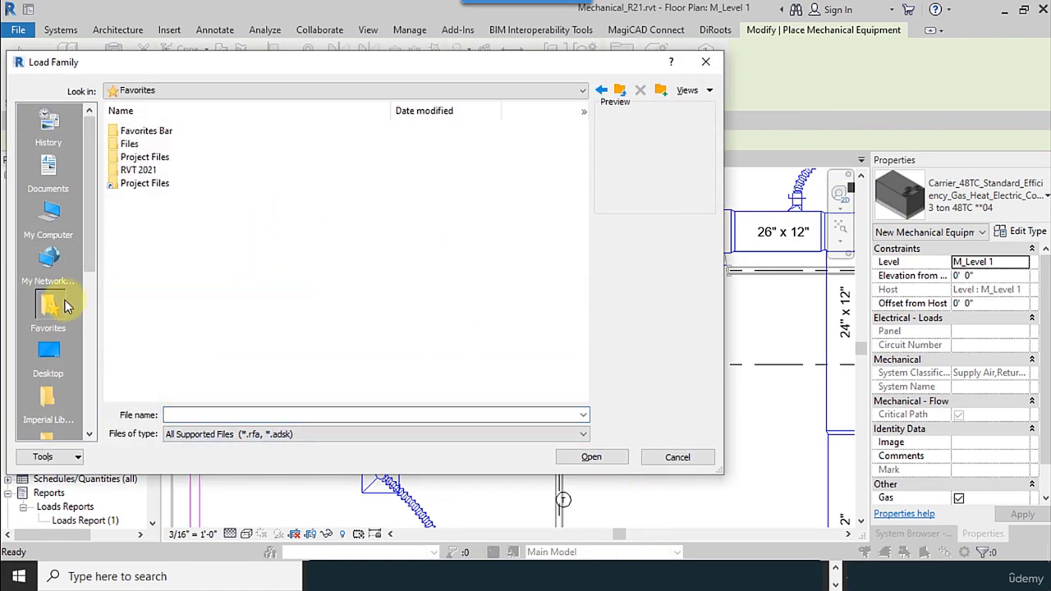
double_click(158, 184)
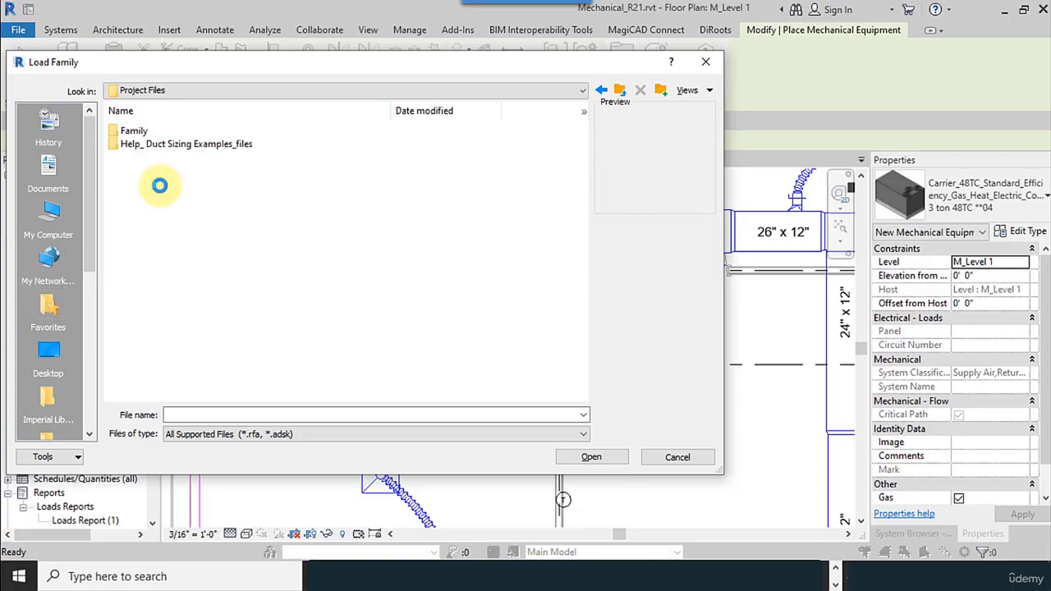
double_click(164, 132)
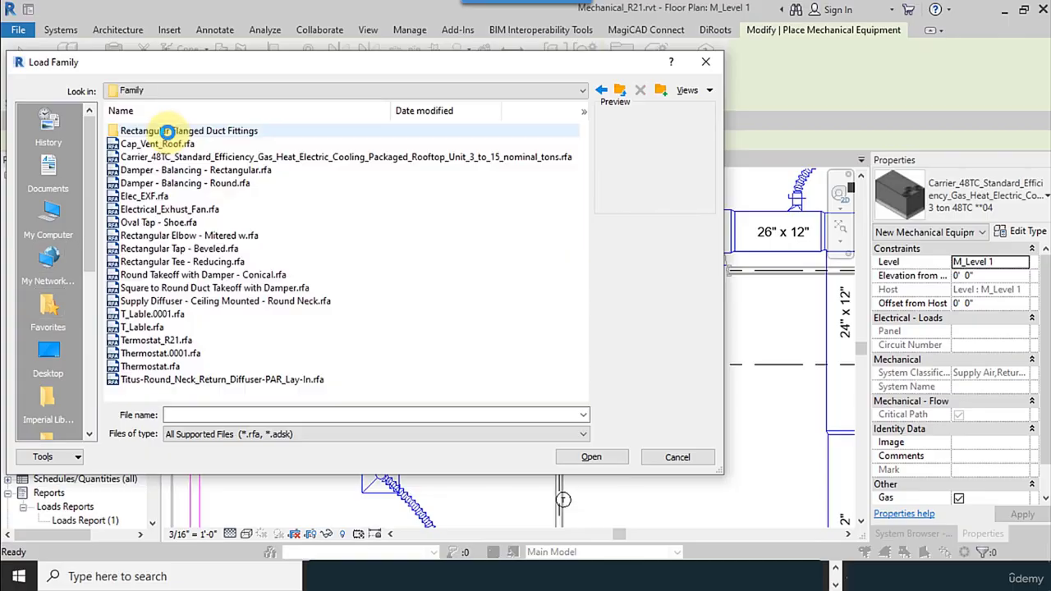
click(115, 198)
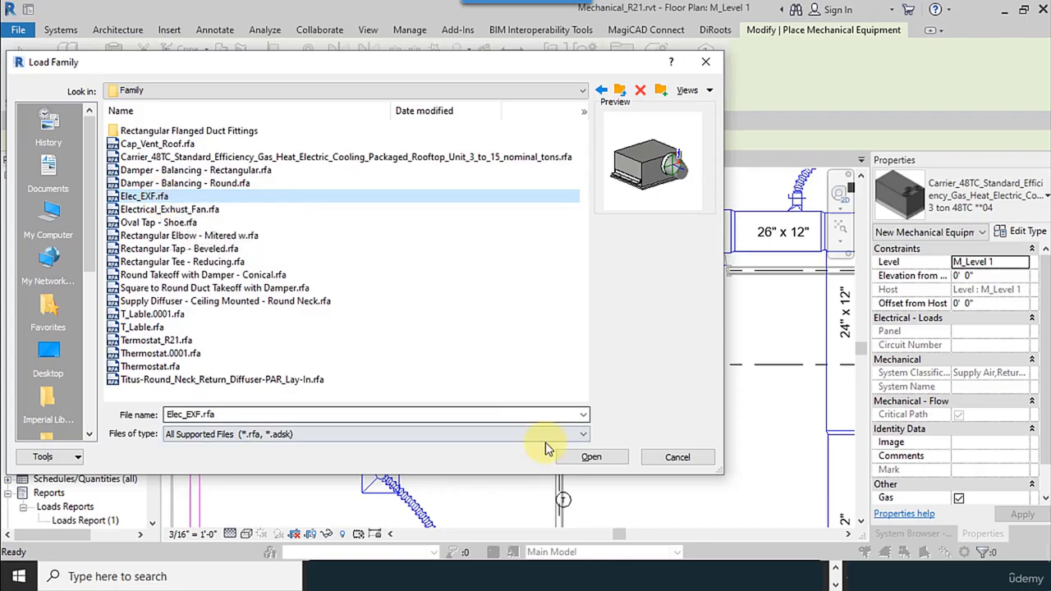
click(588, 460)
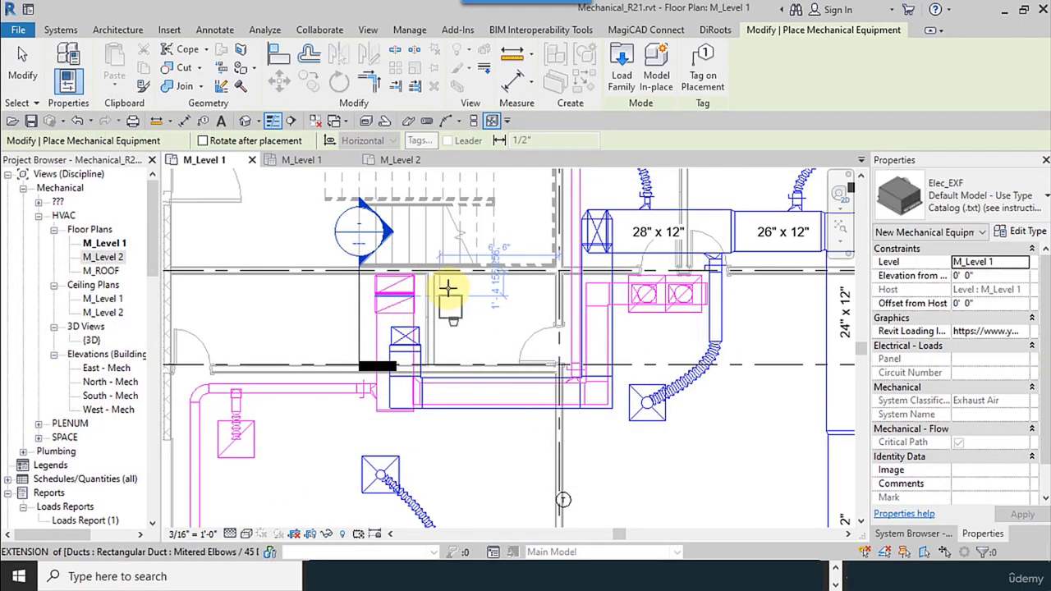
Place the Elec_EXF fan at elevation 8' 7 3/4" in the room beside the duct shaft, rotated so its outlet faces the shaft
scroll(449, 290, up, 2)
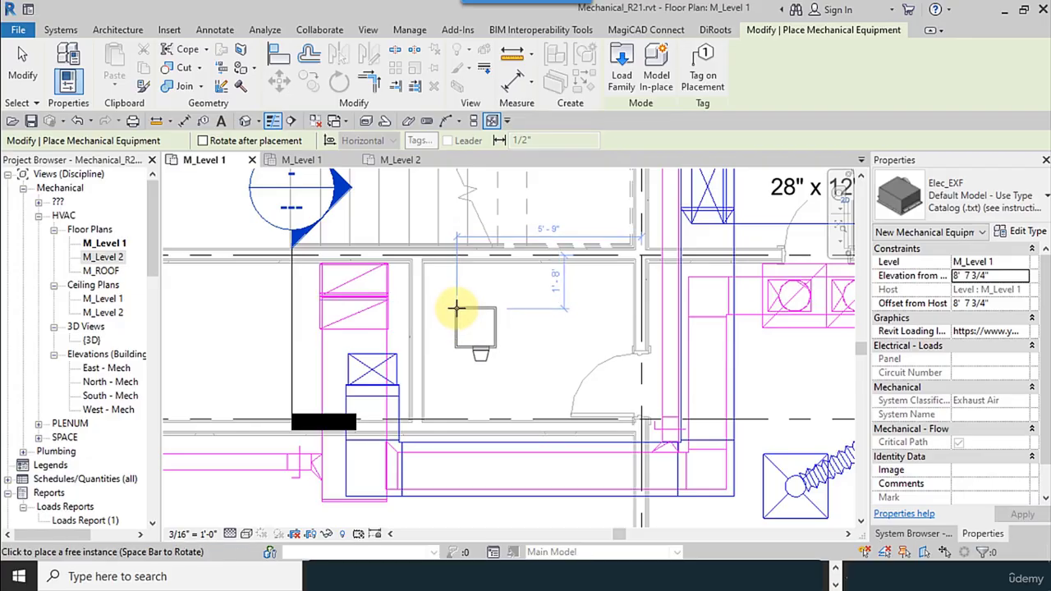
key(space)
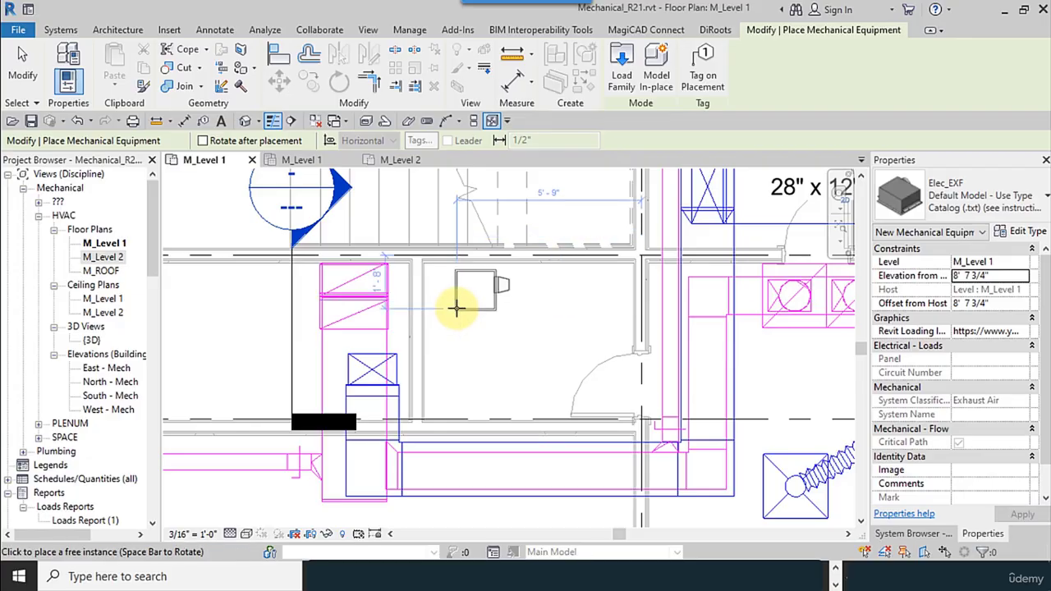
key(space)
key(space)
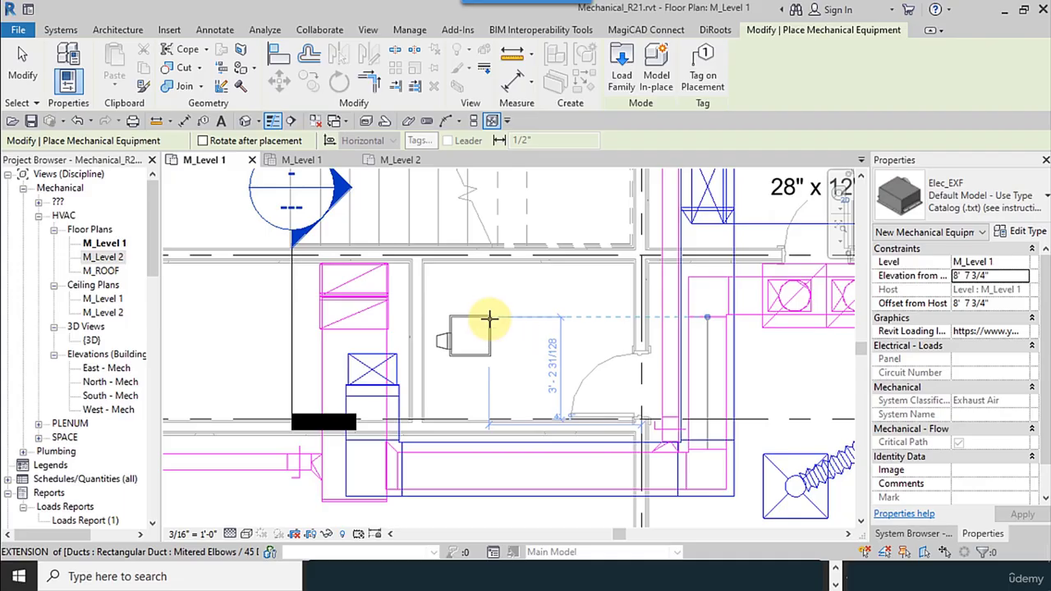
click(489, 318)
click(22, 66)
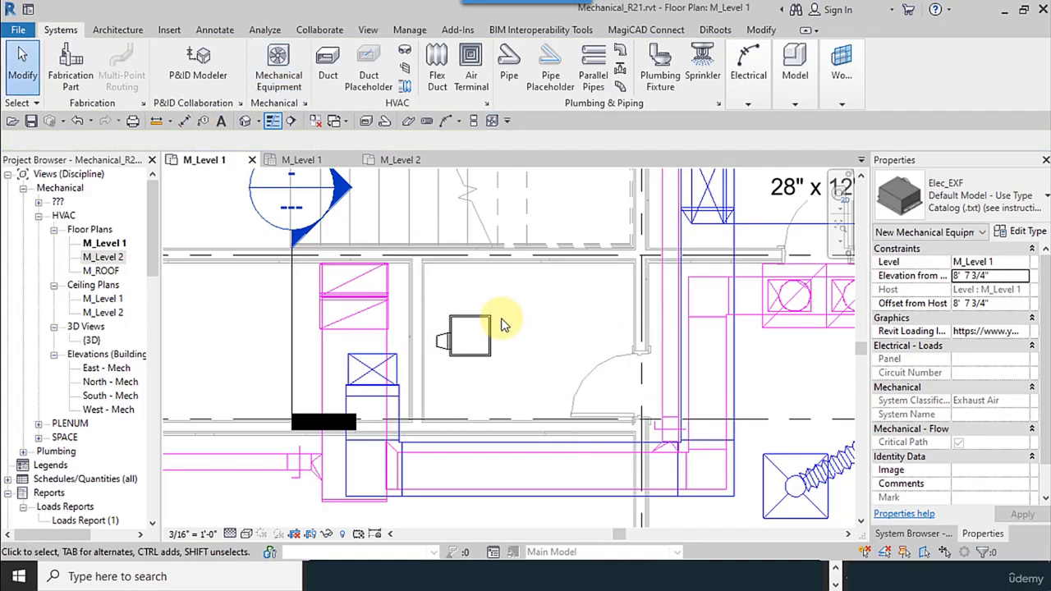
Change the placed exhaust fan's type to SP-B80
click(941, 207)
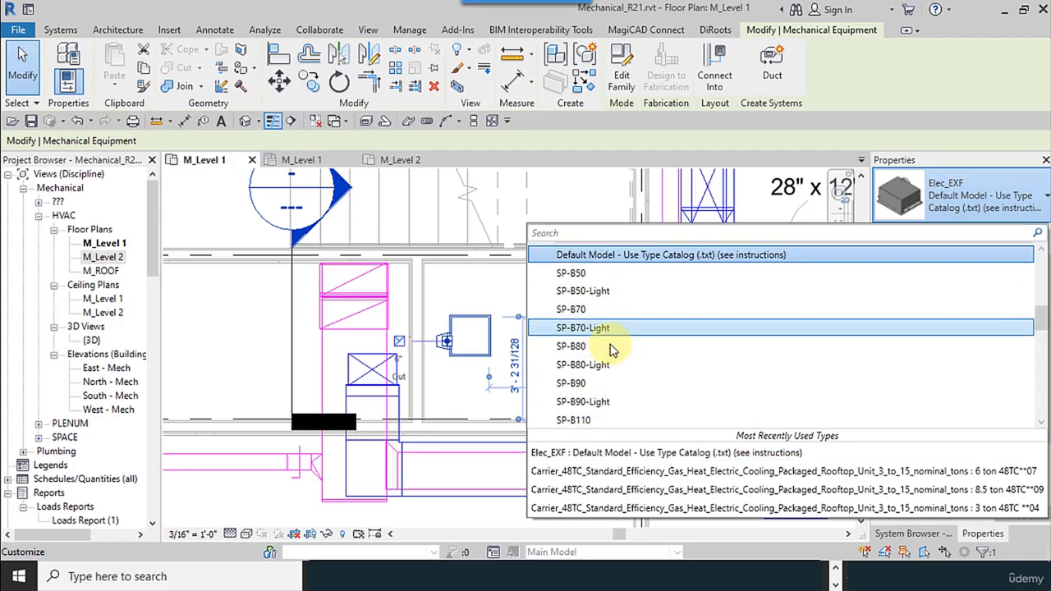
click(611, 349)
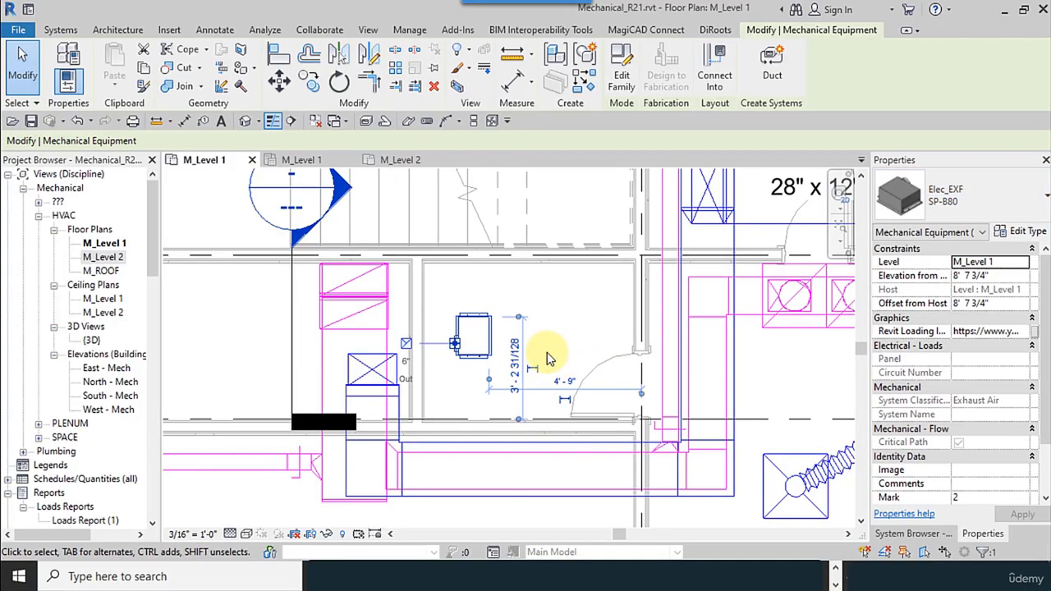
key(Escape)
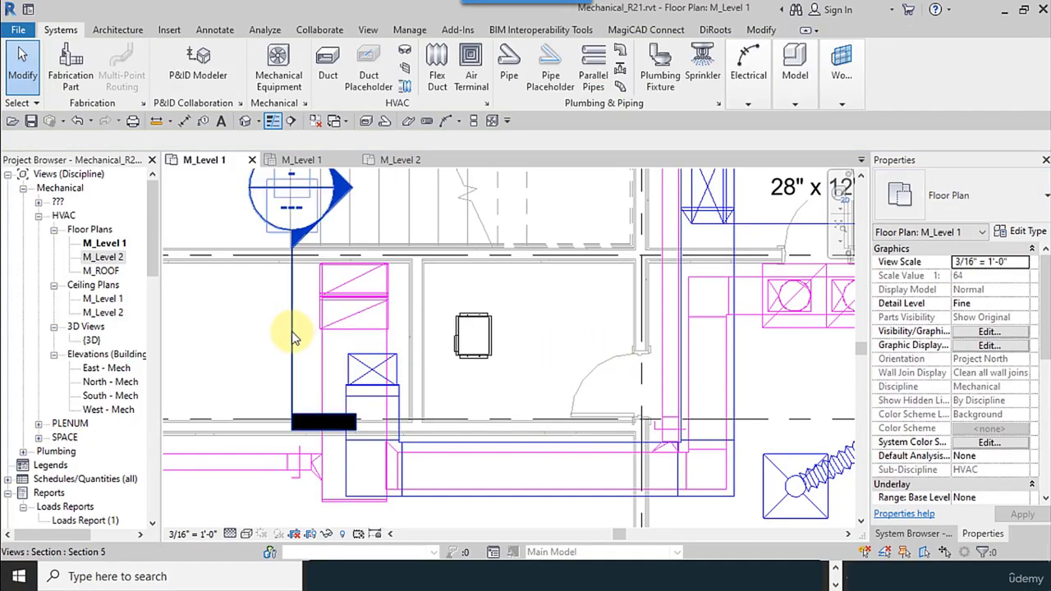
Move the Section 5 line into the fan's room, between the shaft wall and the fan, and open its section view
scroll(289, 342, down, 2)
click(289, 342)
mouse_move(293, 345)
mouse_down()
mouse_move(399, 340)
mouse_move(392, 350)
mouse_up()
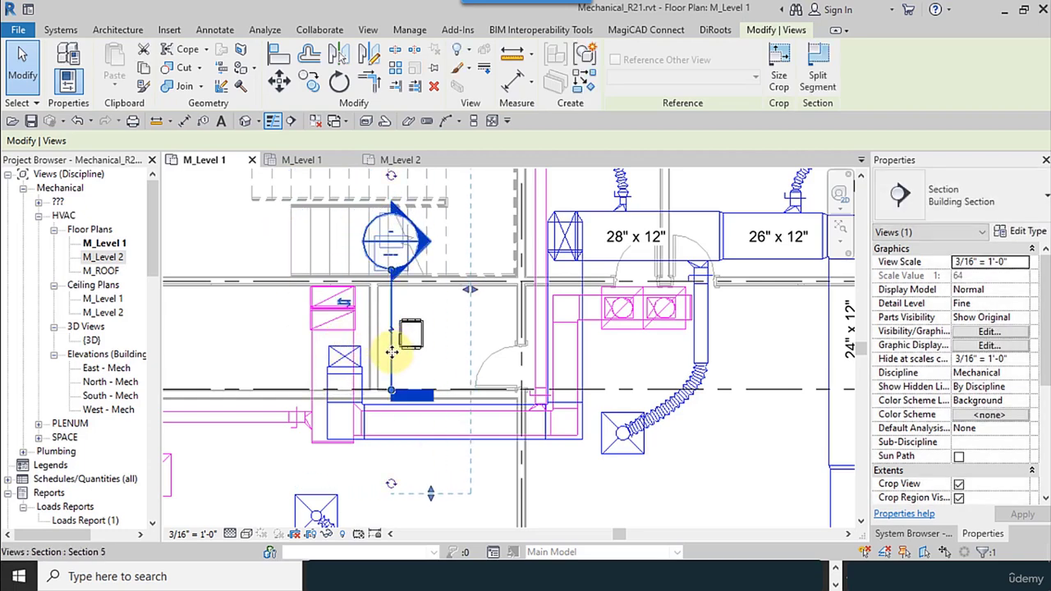
right_click(392, 350)
click(471, 249)
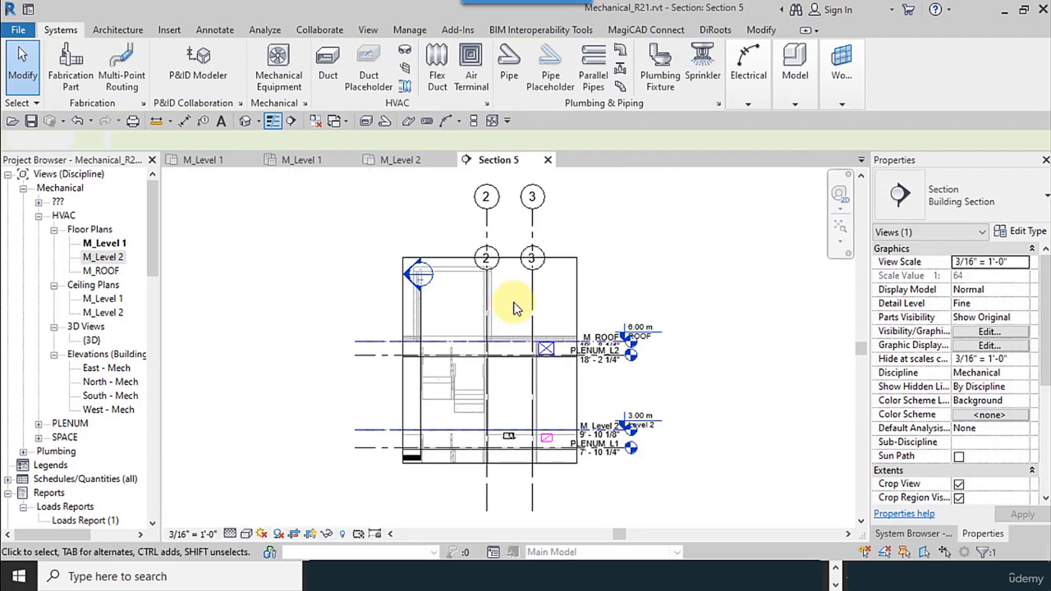
Extend the lower edge of the section's crop region down below M_Level 1
middle_drag(571, 500, 529, 279)
click(476, 256)
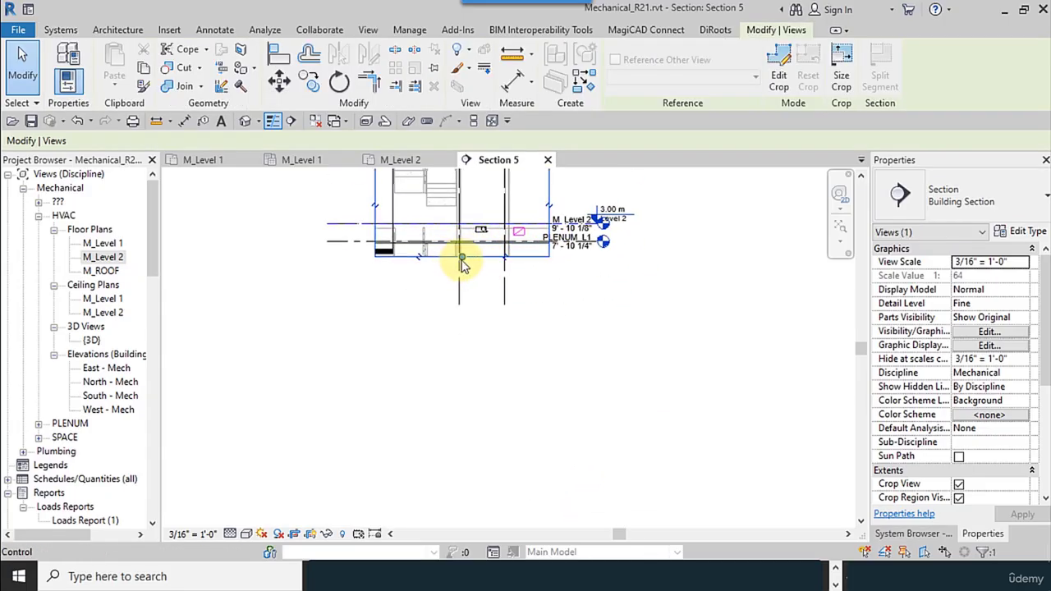
drag(461, 257, 462, 389)
Align the bottom of the exhaust fan's housing, just above its grille, with the underside of the Level 1 ceiling
scroll(480, 218, up, 5)
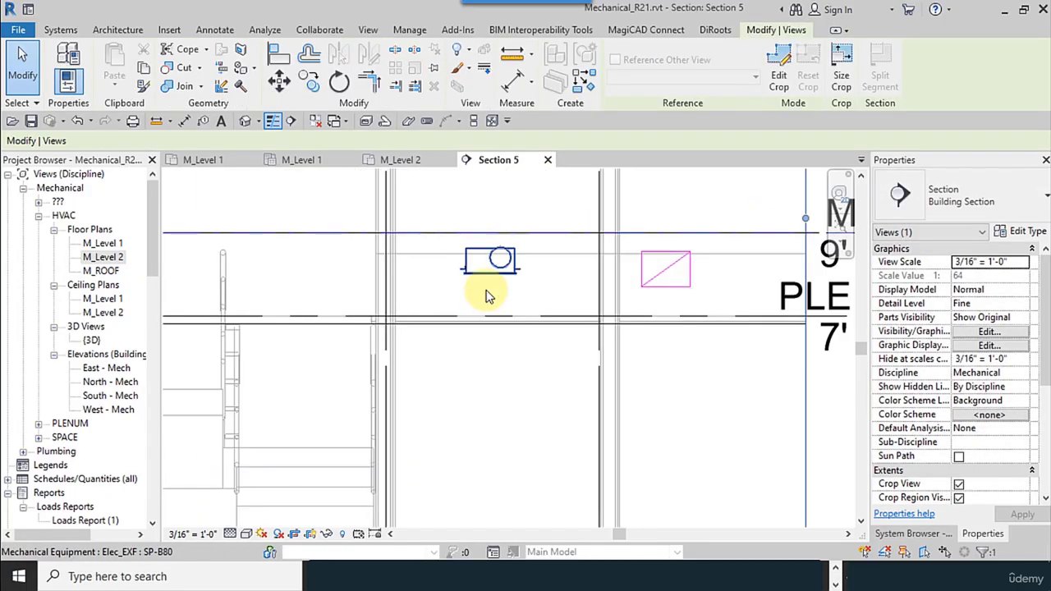
scroll(477, 286, up, 2)
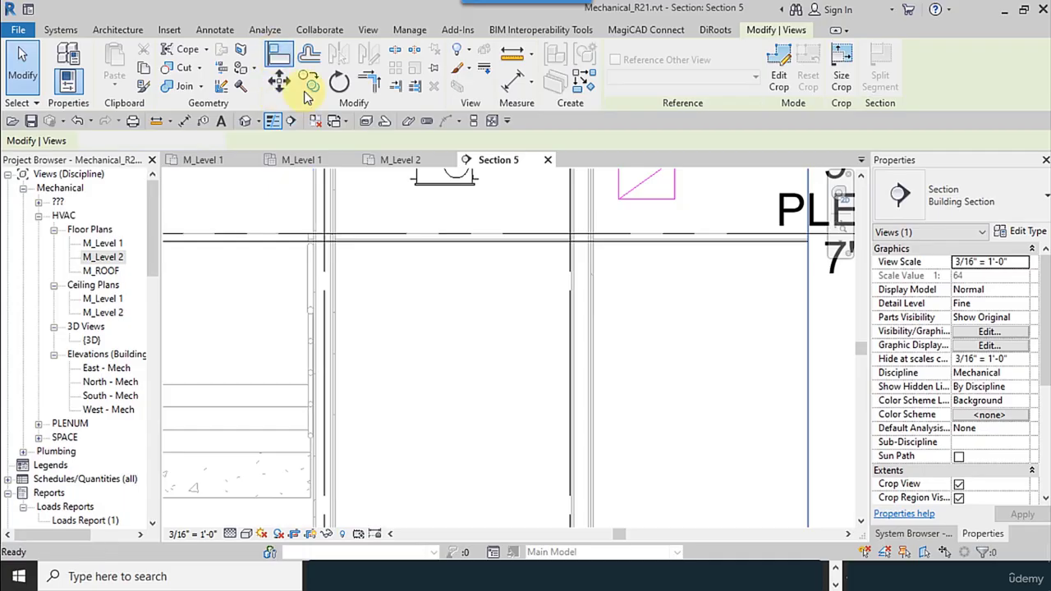
middle_drag(420, 268, 379, 351)
scroll(308, 321, up, 4)
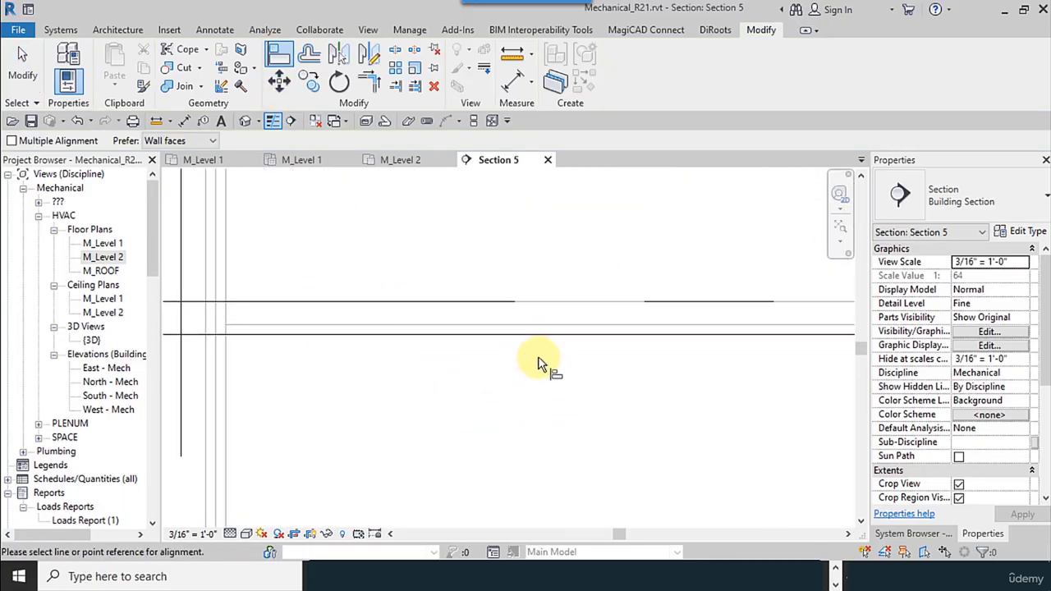
click(523, 336)
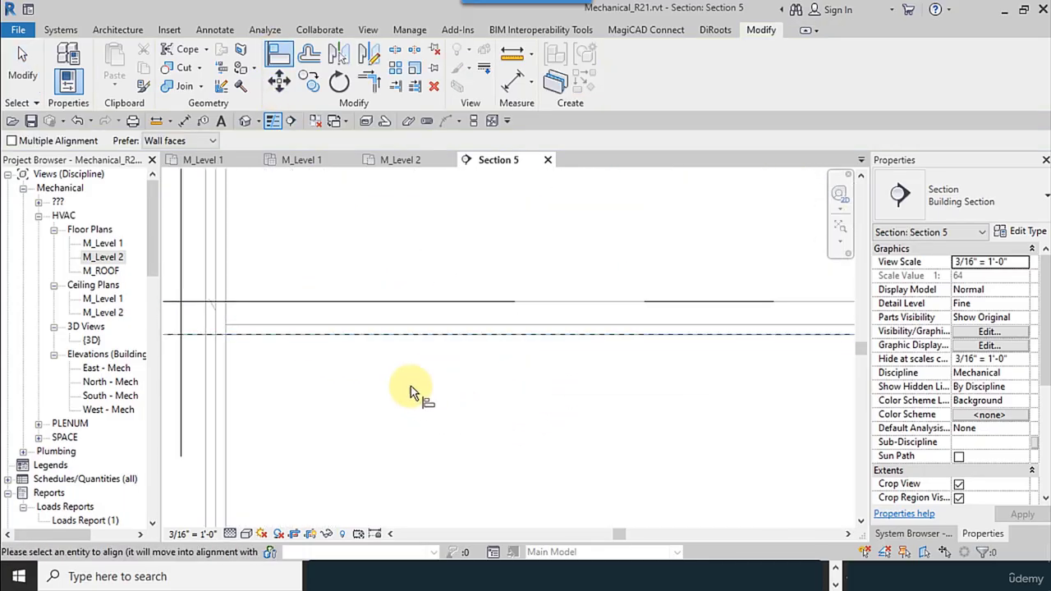
scroll(410, 386, down, 4)
scroll(482, 269, up, 4)
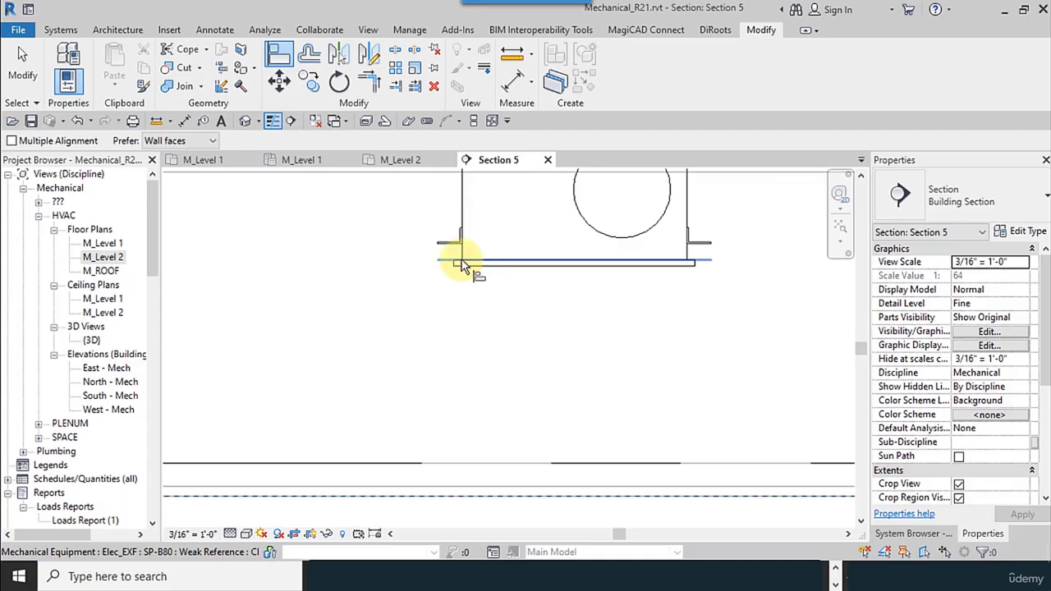
click(461, 261)
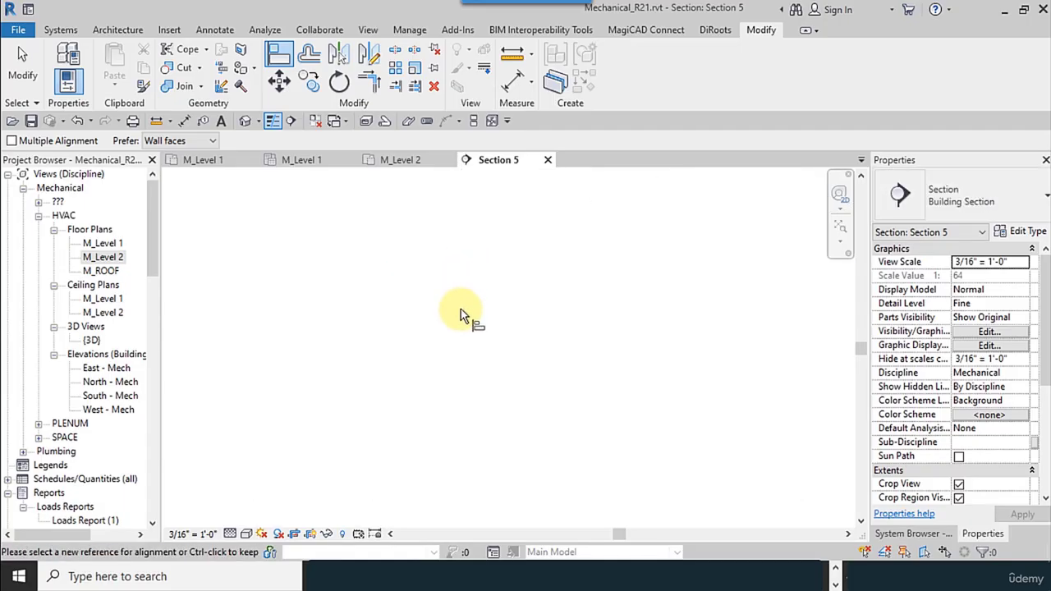
scroll(459, 395, down, 3)
middle_drag(459, 395, 479, 313)
scroll(424, 363, up, 5)
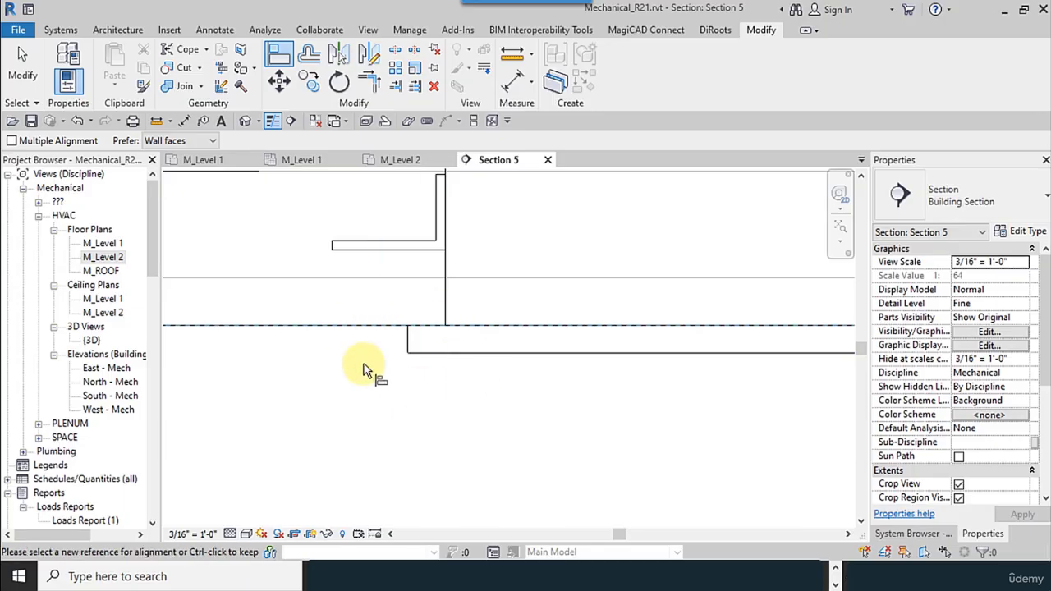
scroll(394, 348, down, 3)
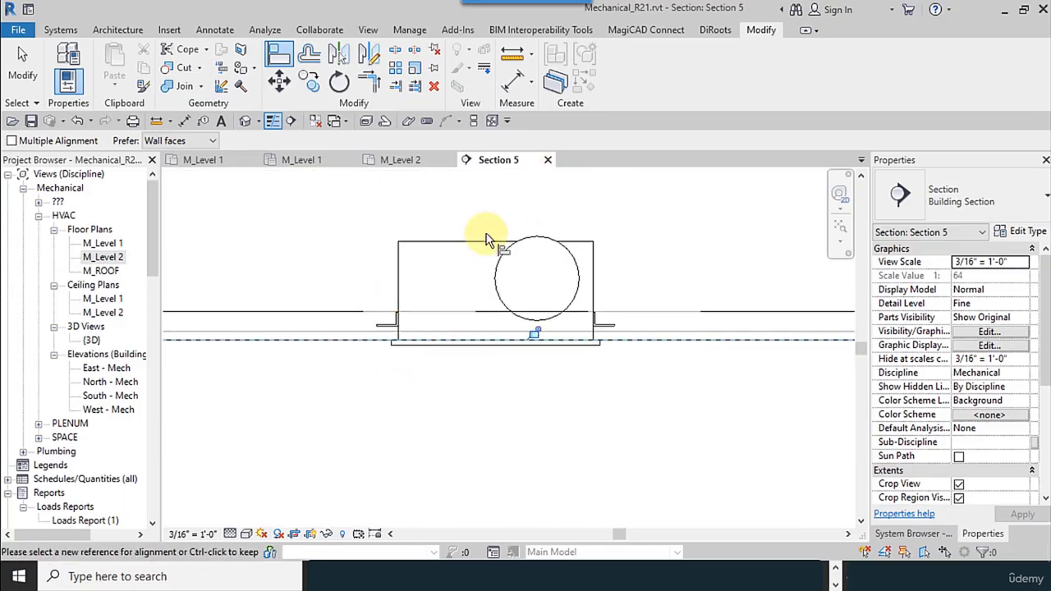
scroll(515, 258, down, 4)
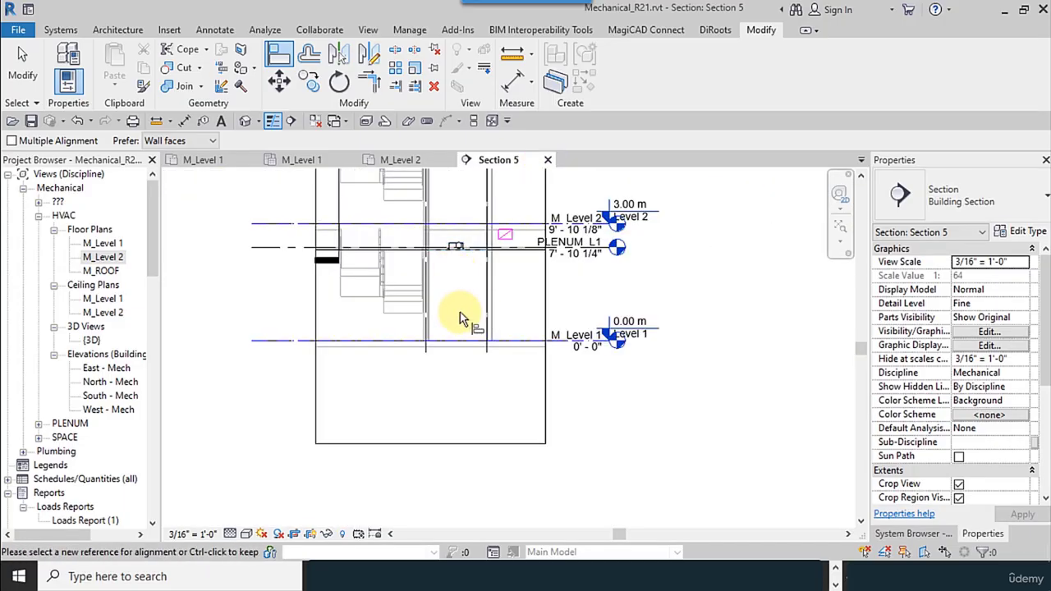
click(14, 82)
scroll(460, 248, up, 4)
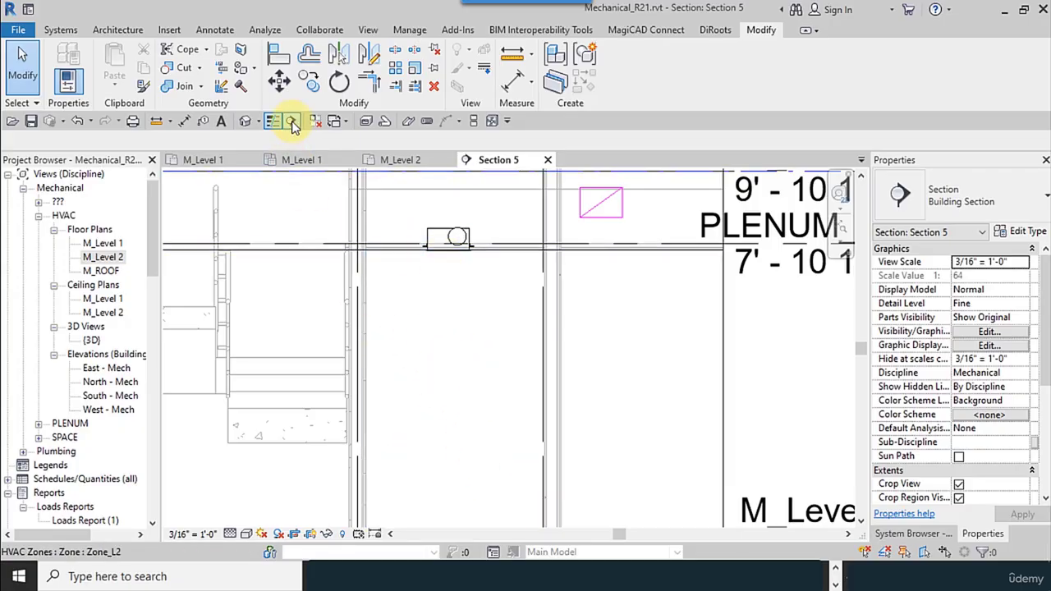
click(291, 120)
click(393, 205)
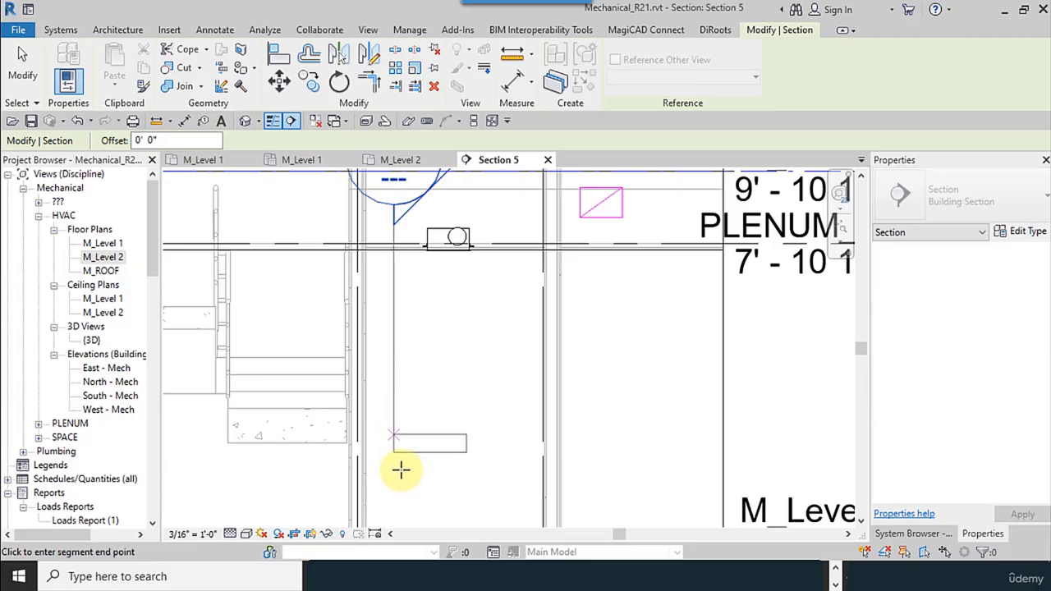
scroll(407, 404, down, 5)
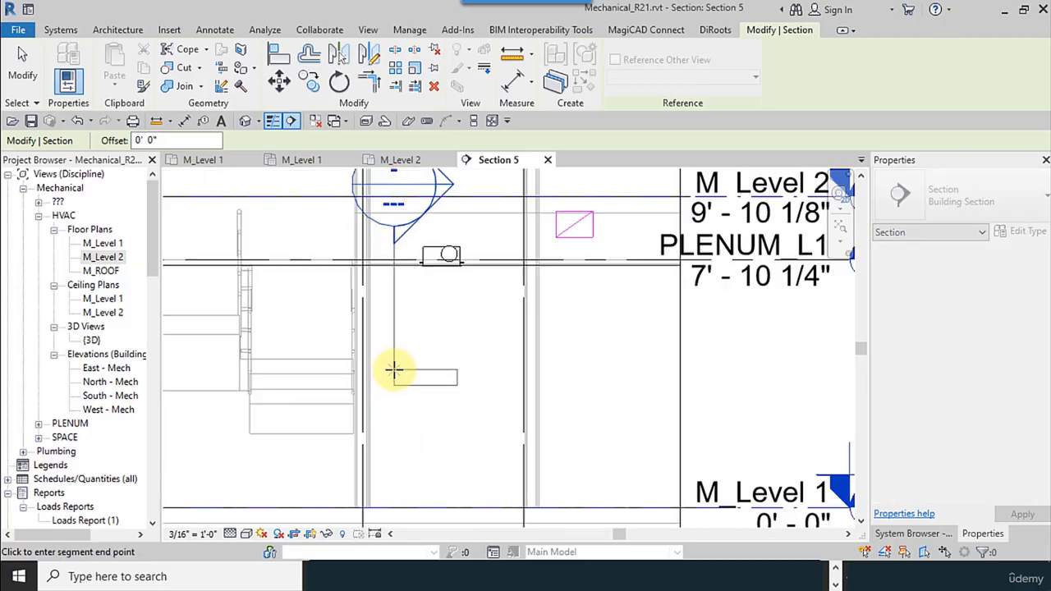
right_click(411, 247)
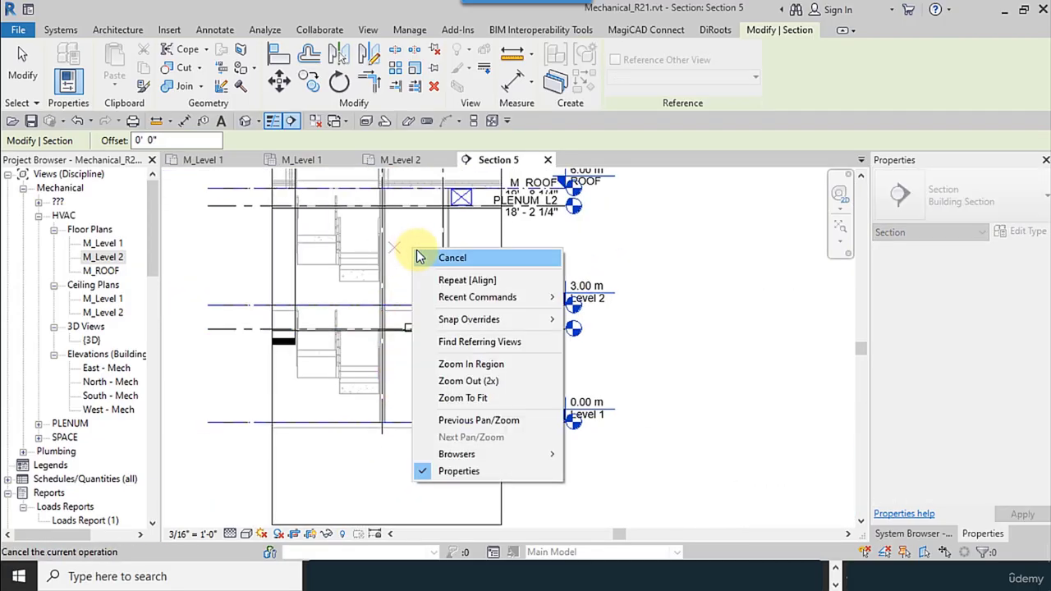
click(419, 257)
click(400, 379)
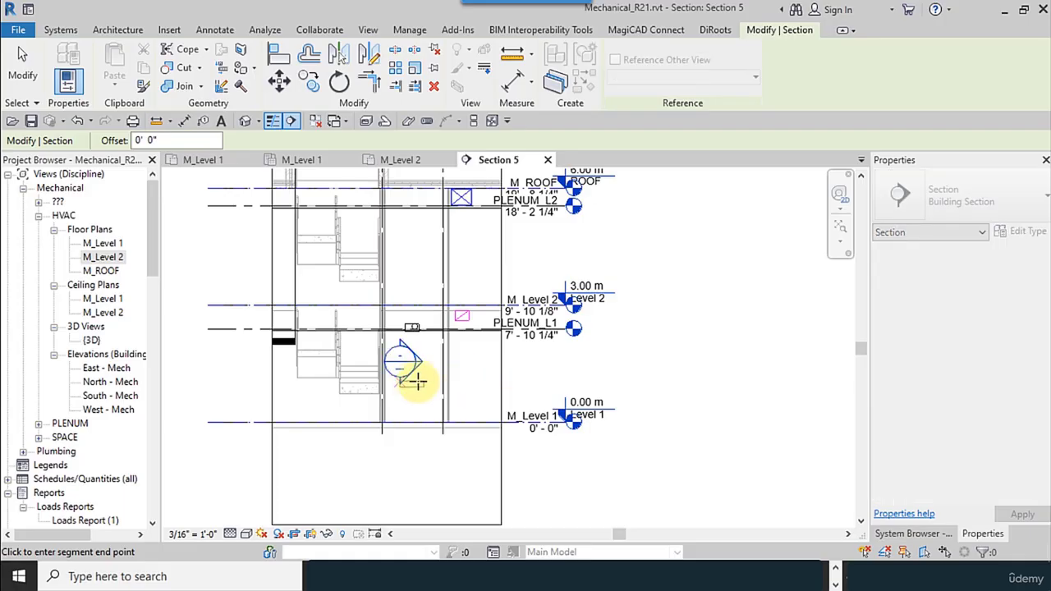
click(419, 273)
right_click(419, 279)
click(428, 289)
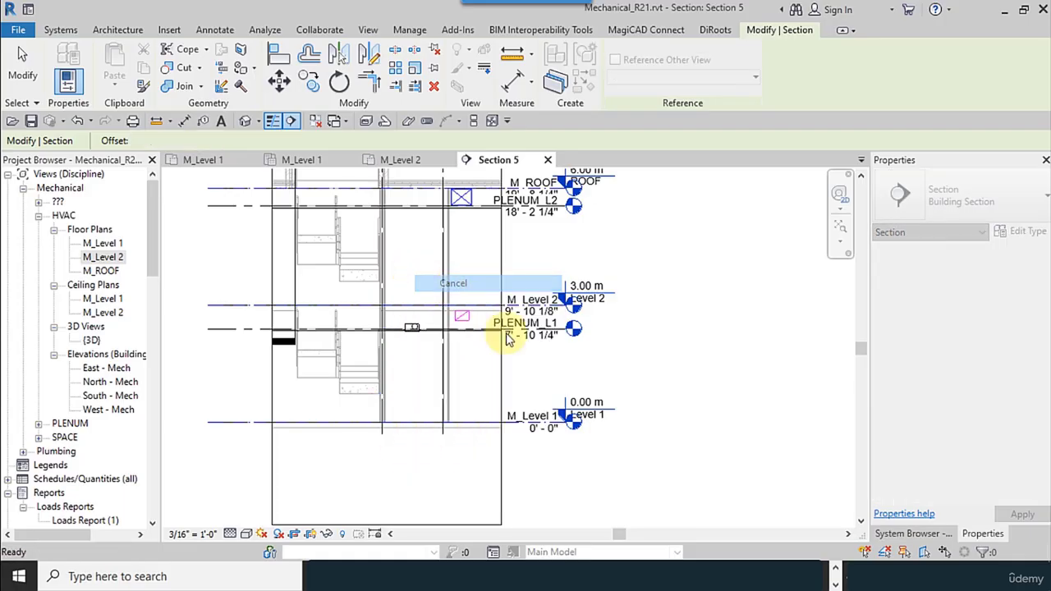
Draw a horizontal Detail section line across the room below the exhaust fan in the Section 5 view
scroll(422, 382, up, 3)
click(977, 212)
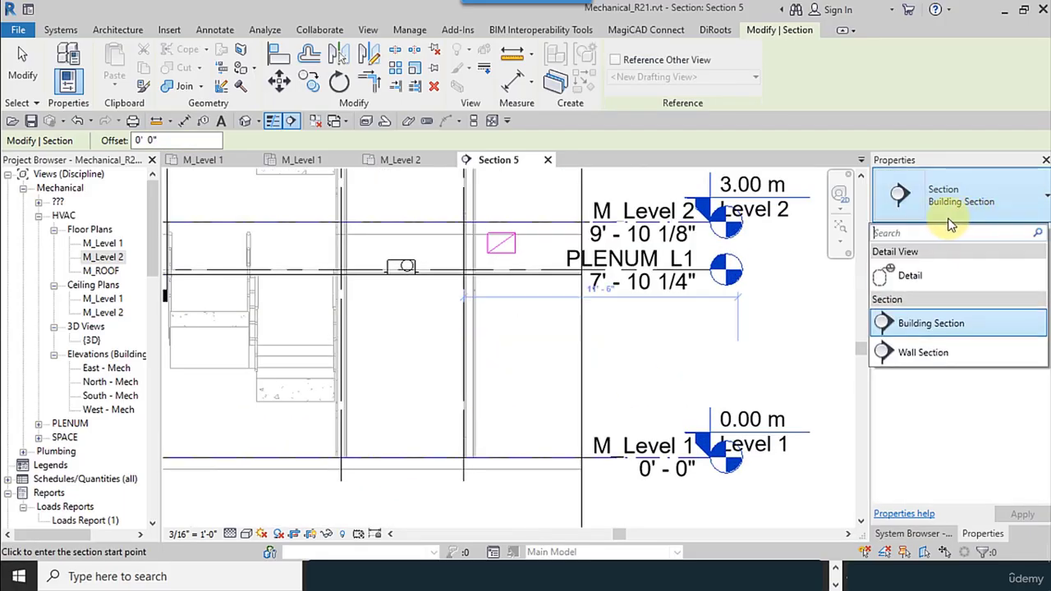
click(930, 280)
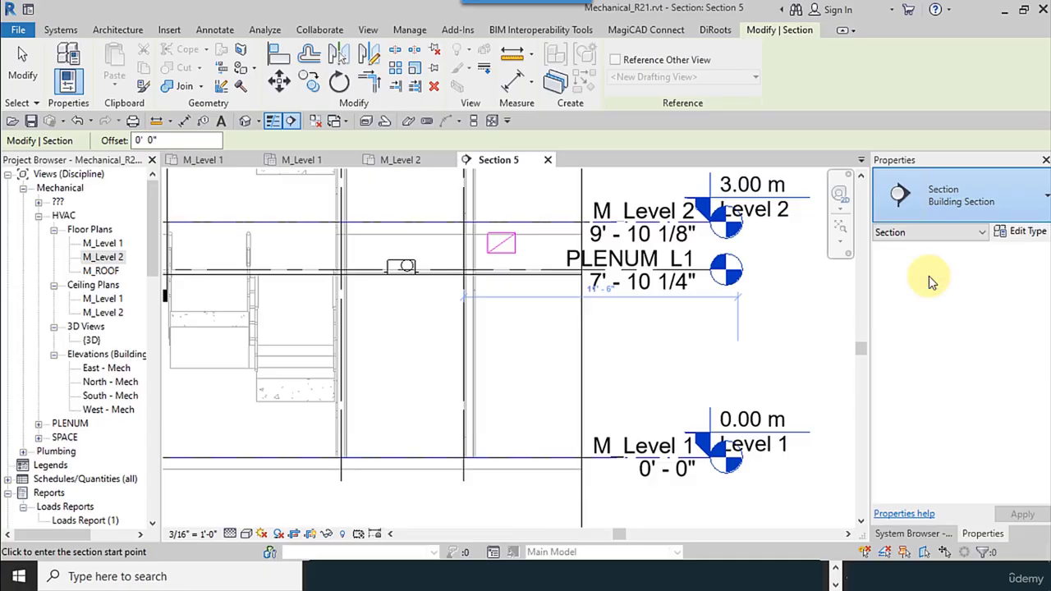
scroll(411, 335, up, 2)
click(329, 387)
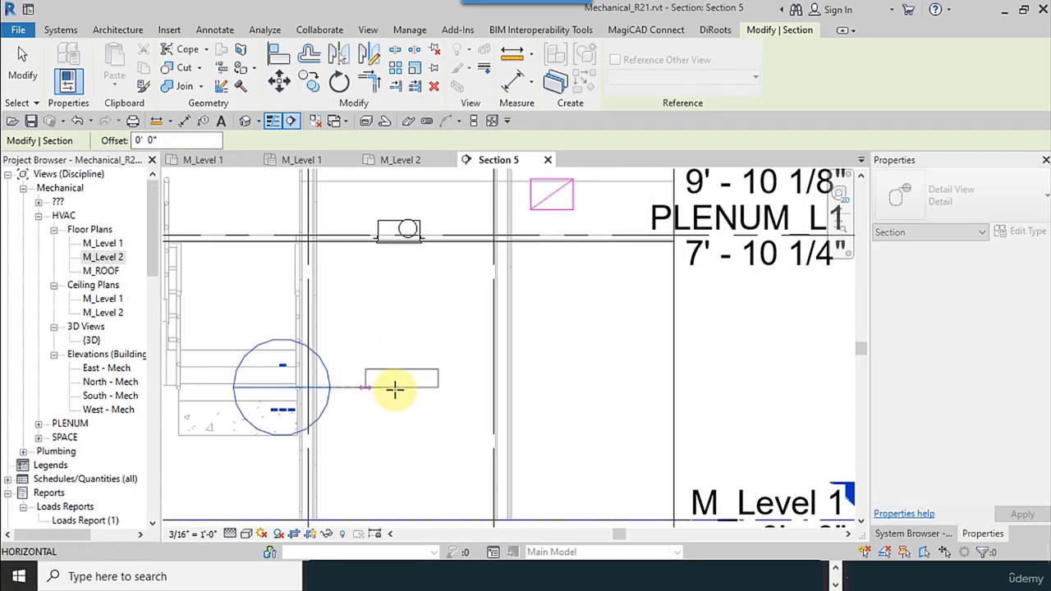
click(572, 387)
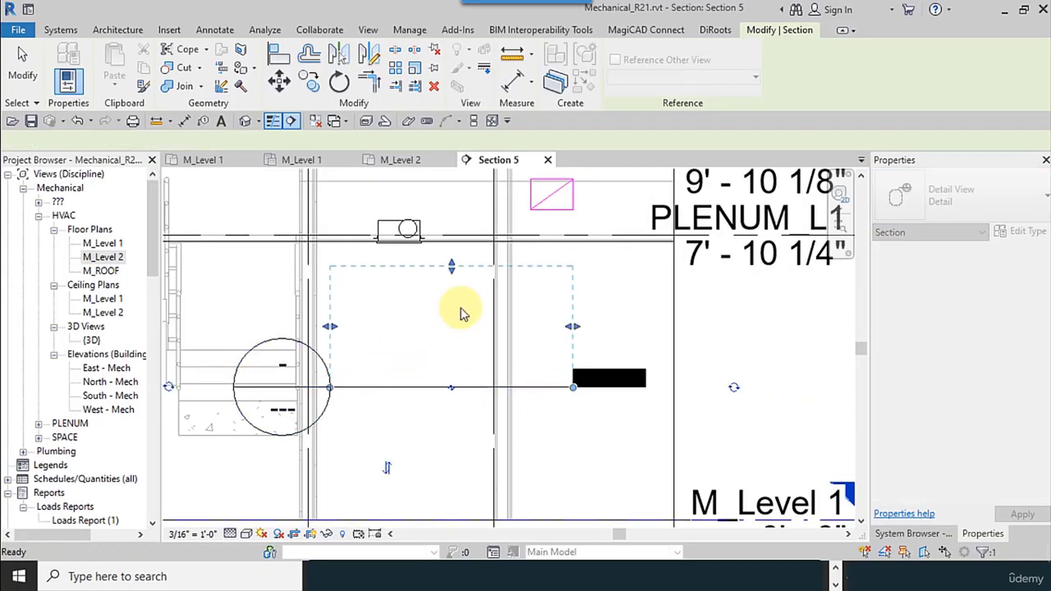
Extend the detail section's view depth up past the ceiling and the exhaust fan, and open its detail view
key(Escape)
drag(451, 265, 451, 212)
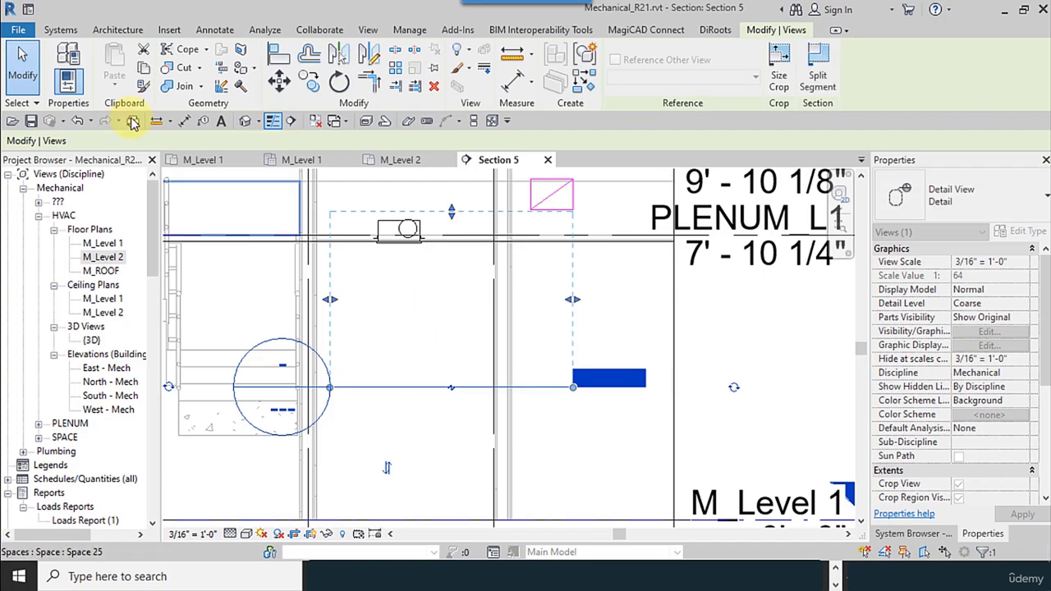
click(22, 64)
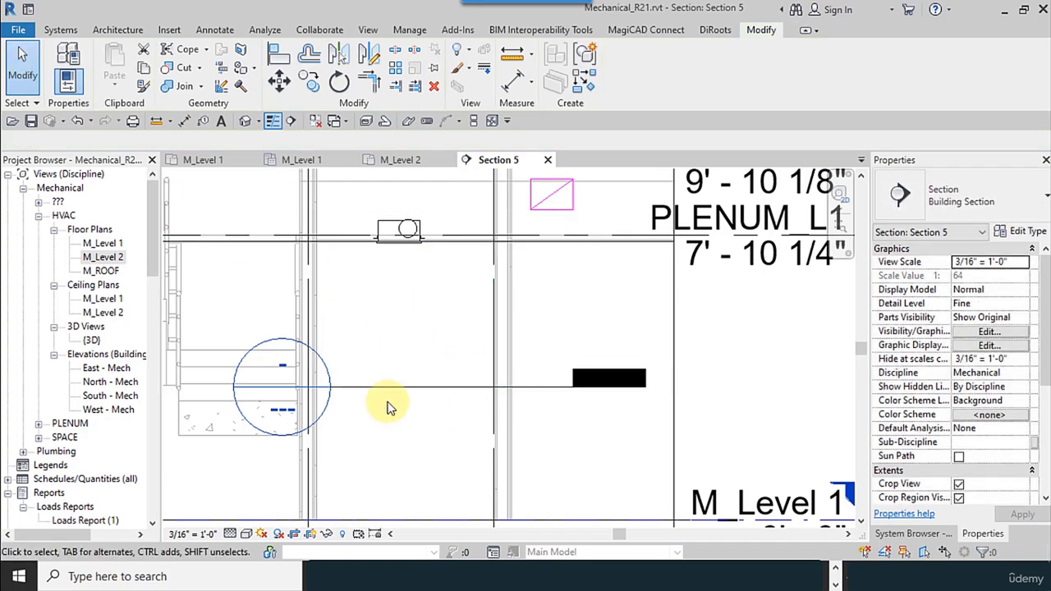
double_click(336, 379)
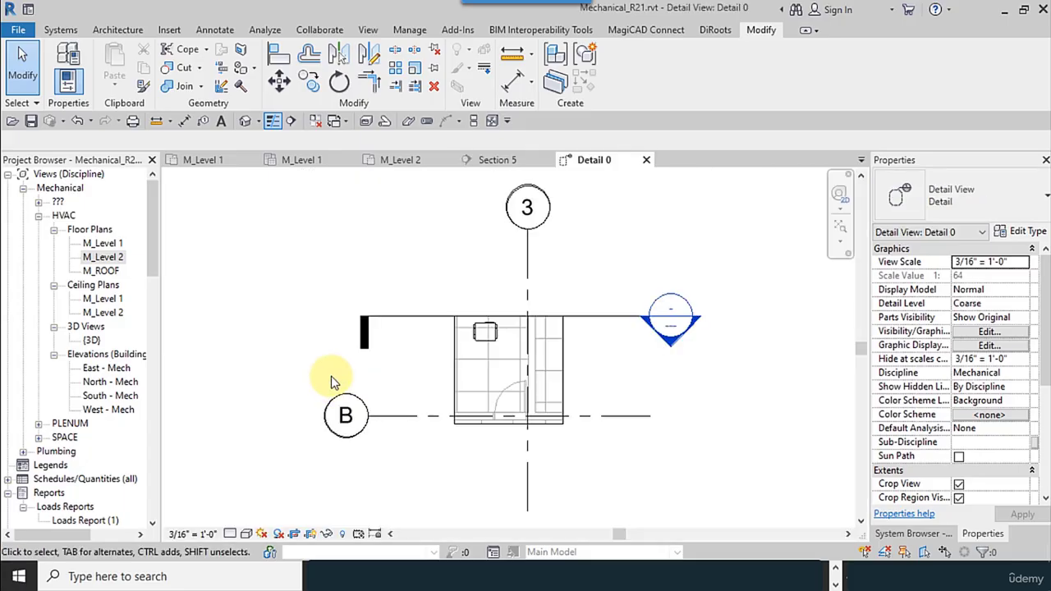
Enlarge the detail view's crop region upward and to both sides so it takes in the whole room around the fan
scroll(518, 368, up, 3)
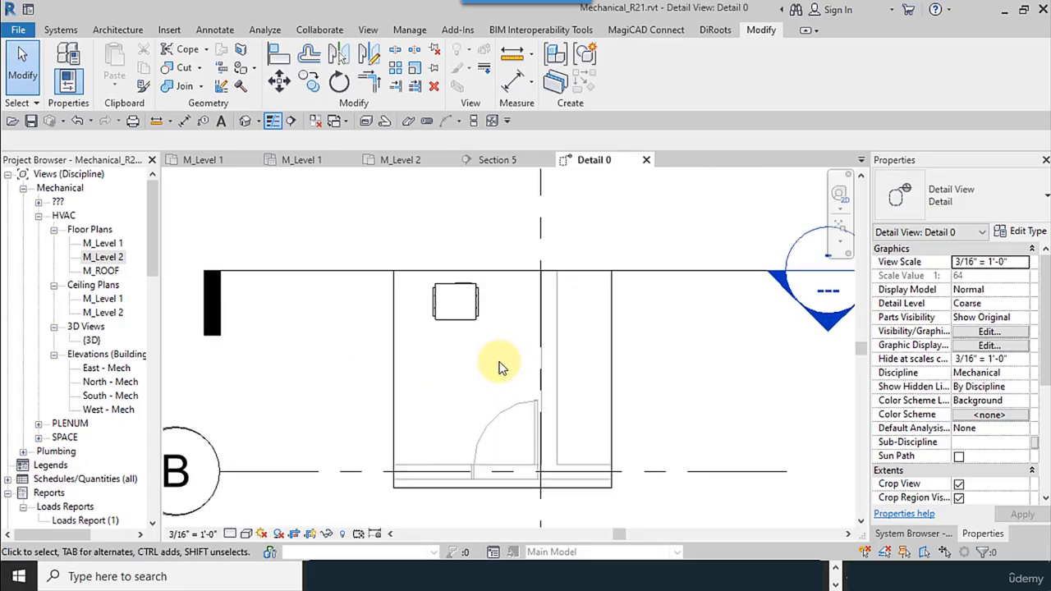
click(396, 336)
drag(502, 270, 499, 178)
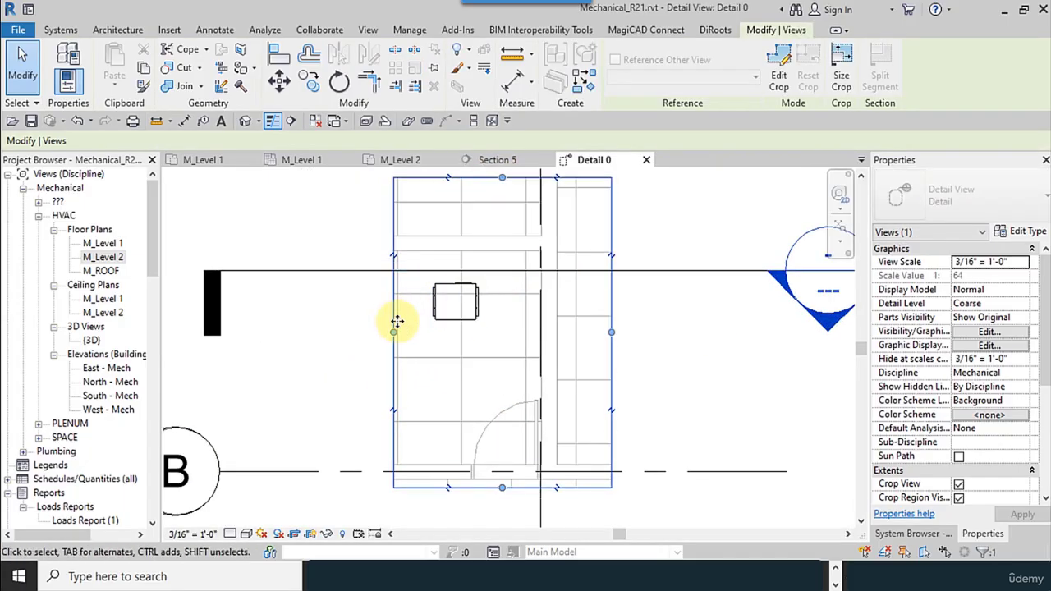
drag(387, 331, 302, 332)
drag(611, 334, 670, 333)
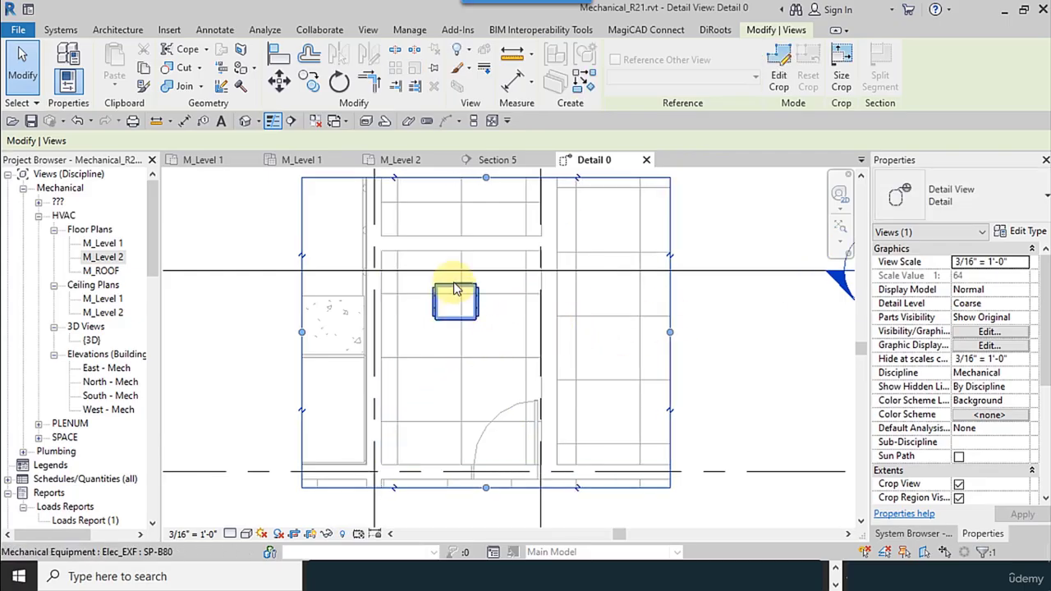
Align the right edge of the exhaust fan's housing with the vertical ceiling grid line that crosses it
scroll(457, 294, up, 3)
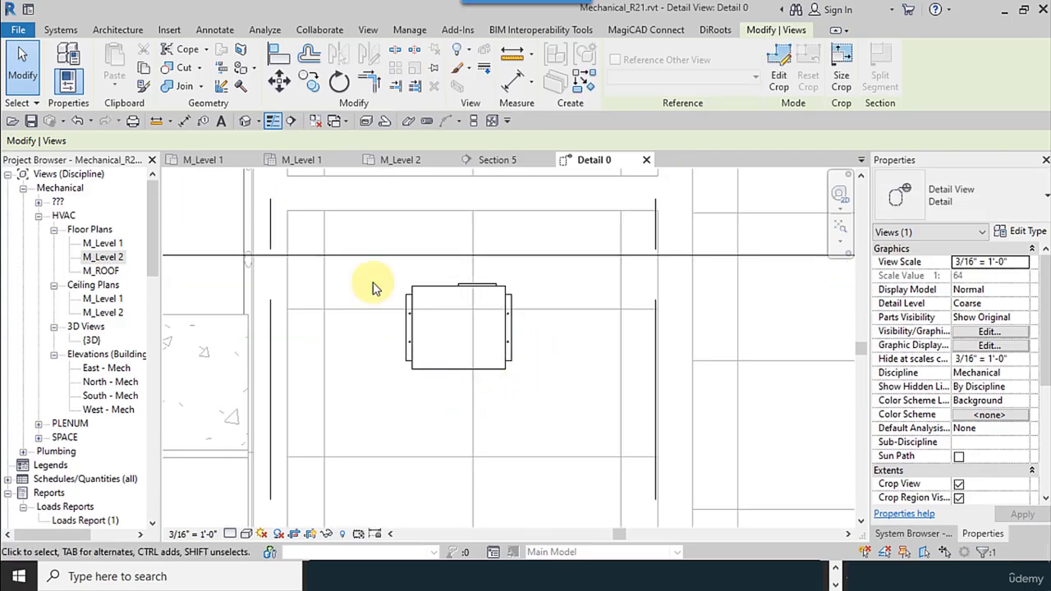
click(280, 57)
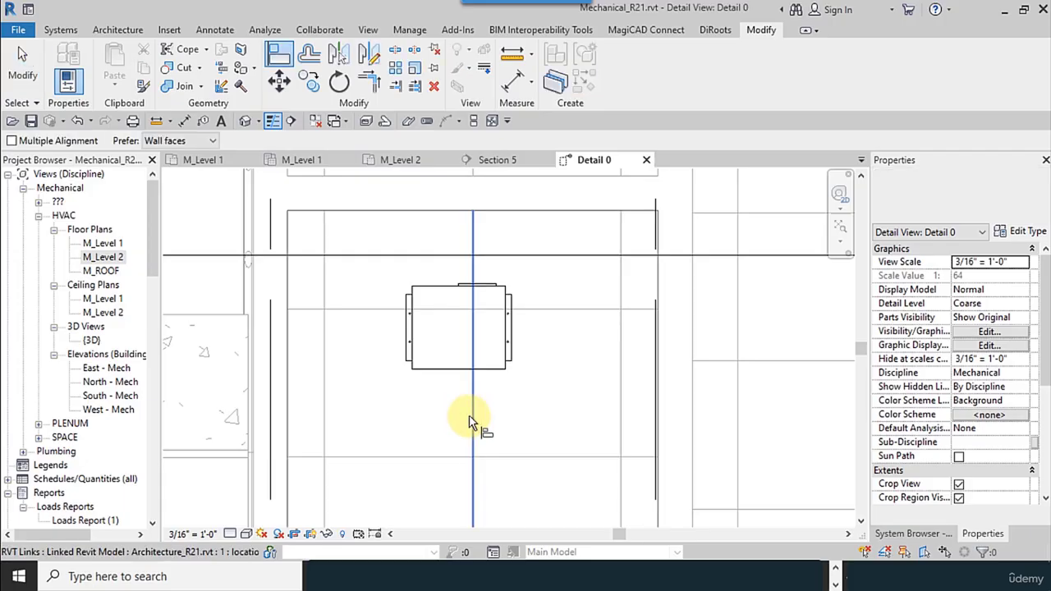
click(472, 414)
click(507, 373)
scroll(505, 355, up, 4)
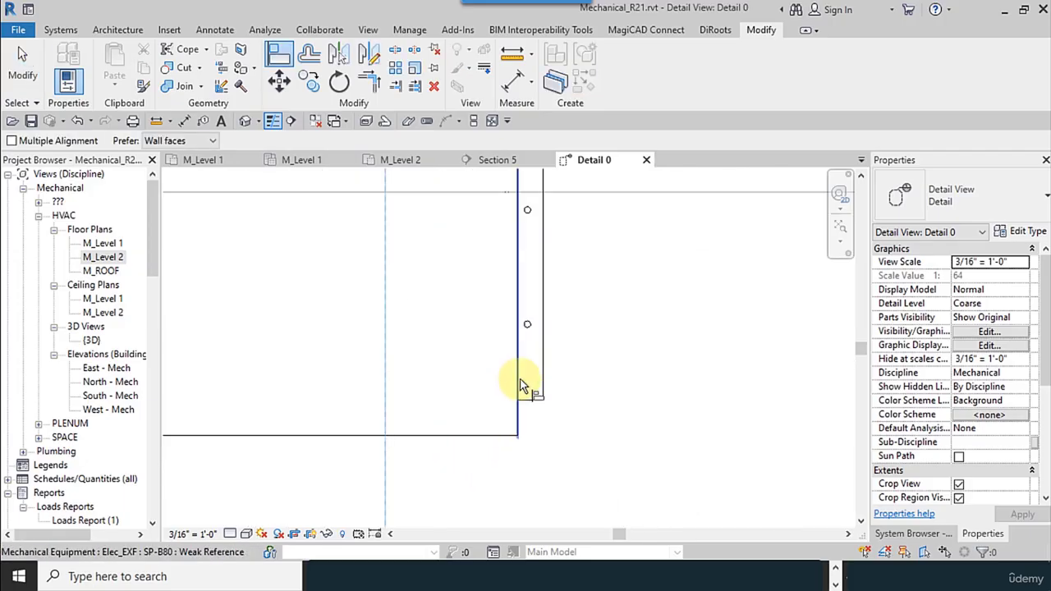
scroll(558, 469, down, 4)
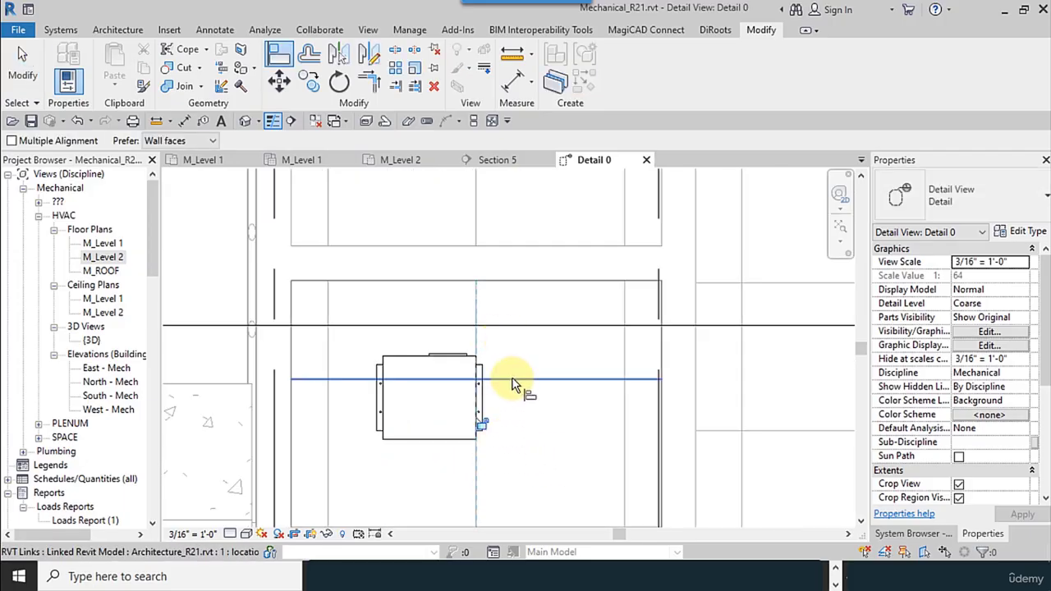
Align the upper edge of the exhaust fan's housing with the horizontal ceiling grid line that crosses it
click(509, 380)
scroll(406, 361, up, 3)
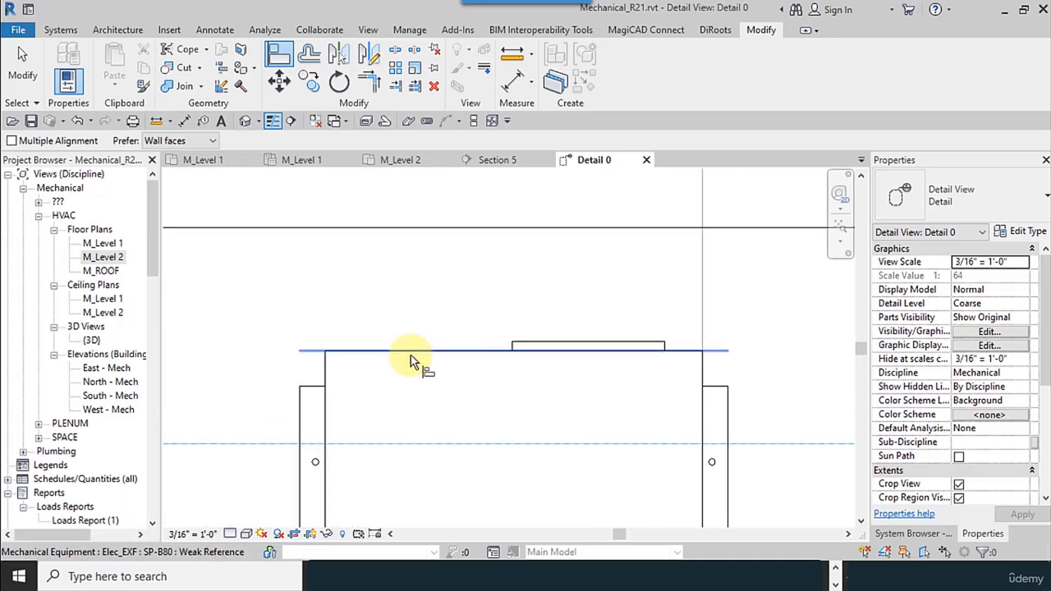
click(411, 355)
scroll(434, 345, down, 4)
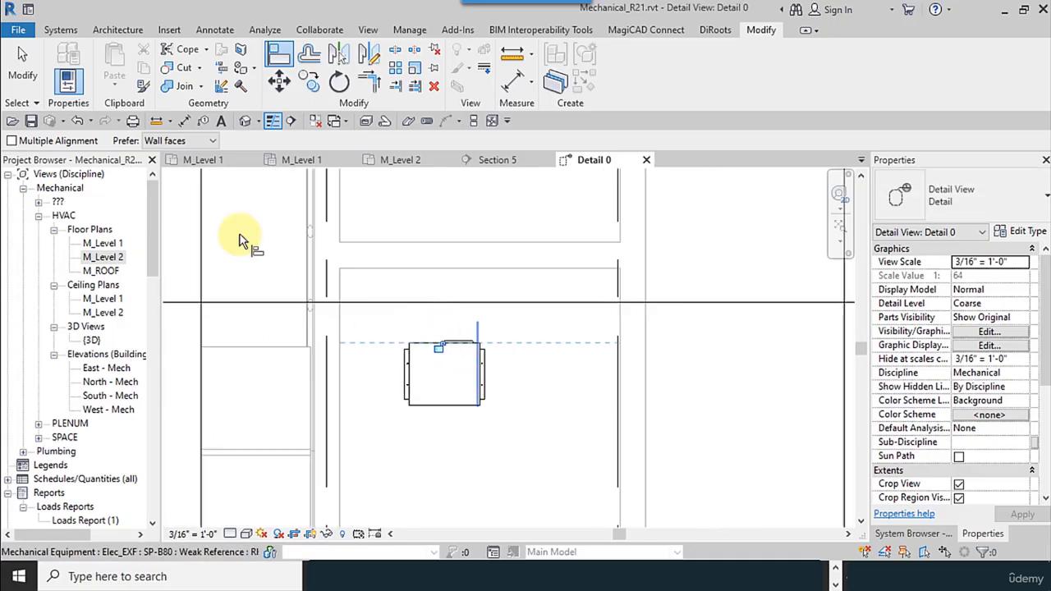
Close the Detail 0 and Section 5 views, end the Align command and check the fan's position in the M_Level 1 plan
click(646, 160)
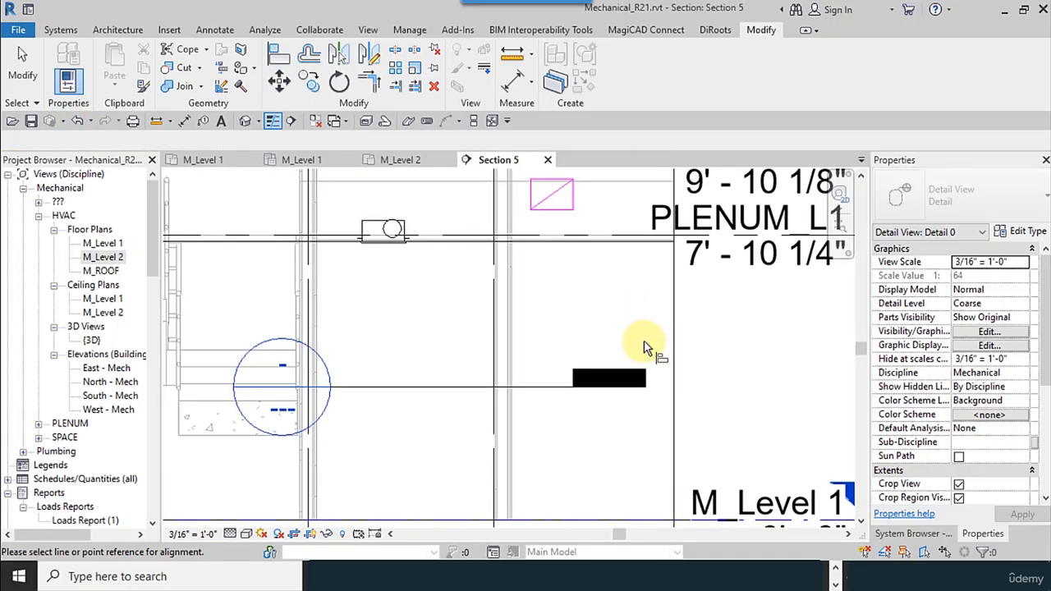
scroll(504, 355, down, 4)
click(548, 161)
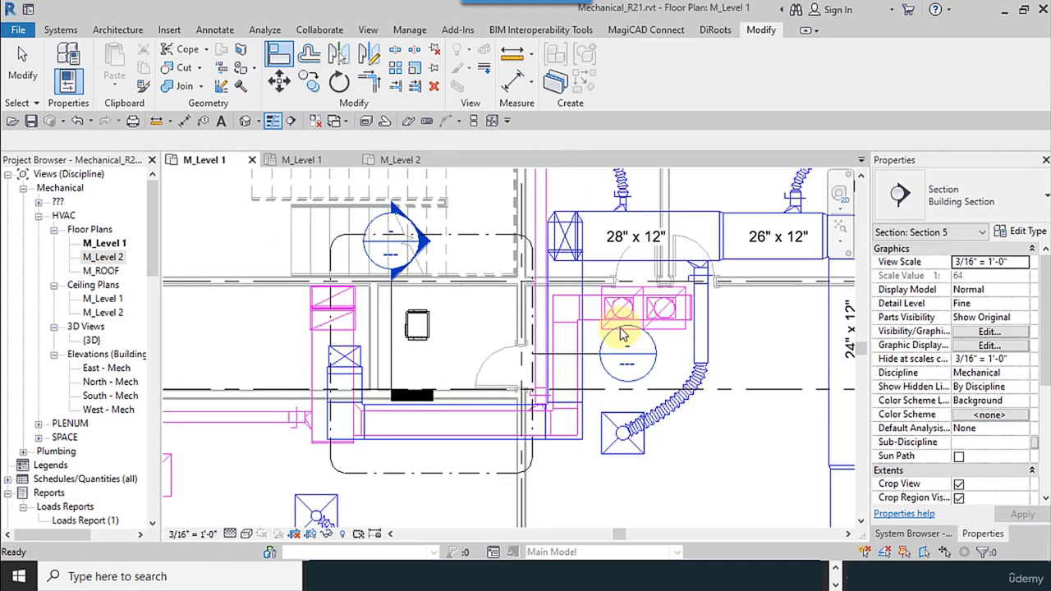
scroll(488, 419, up, 3)
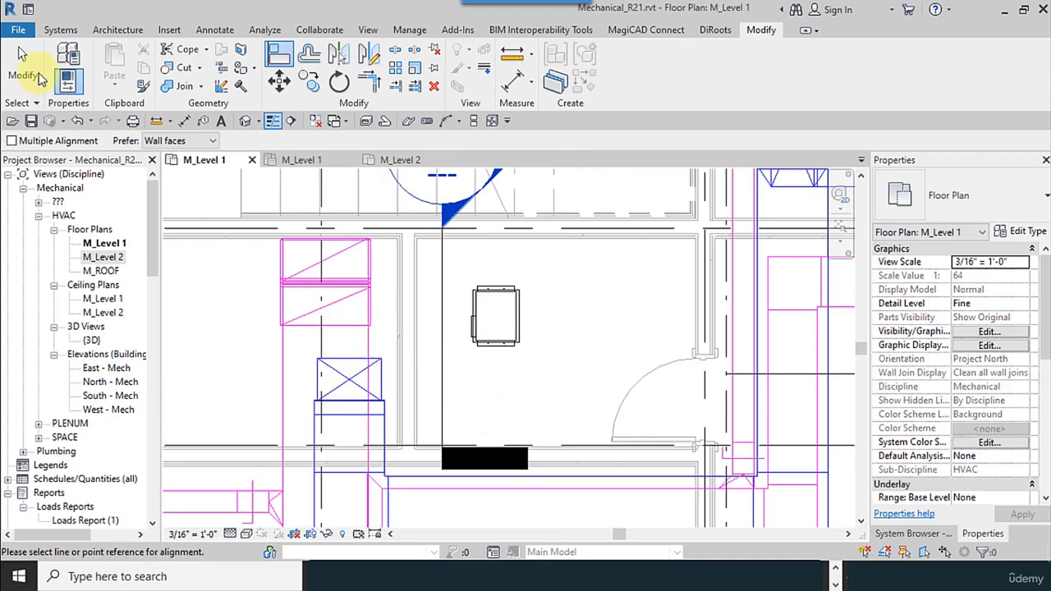
click(37, 75)
scroll(604, 403, down, 4)
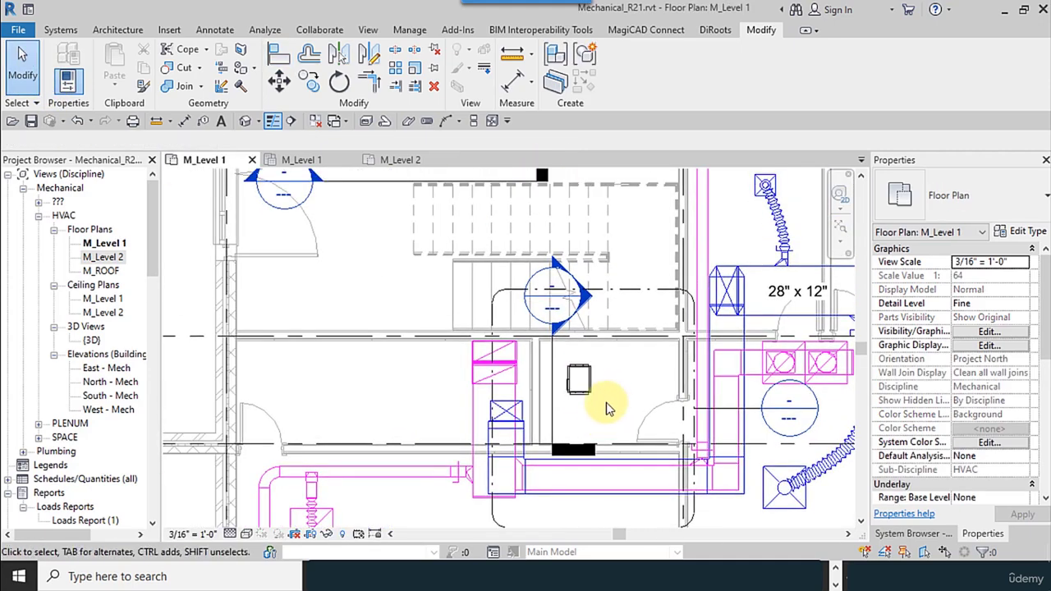
scroll(587, 399, up, 3)
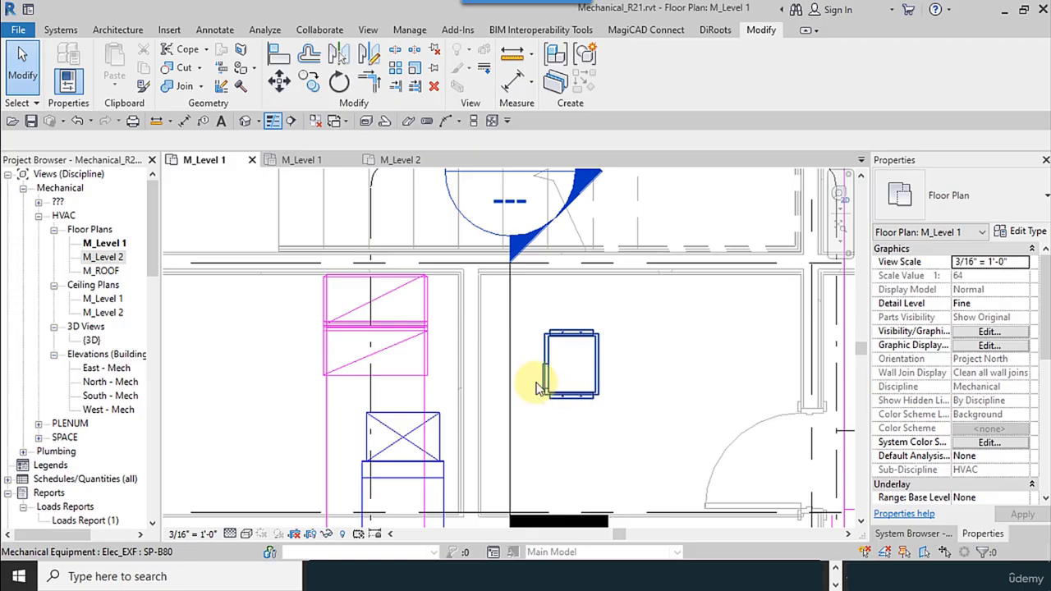
scroll(489, 341, down, 3)
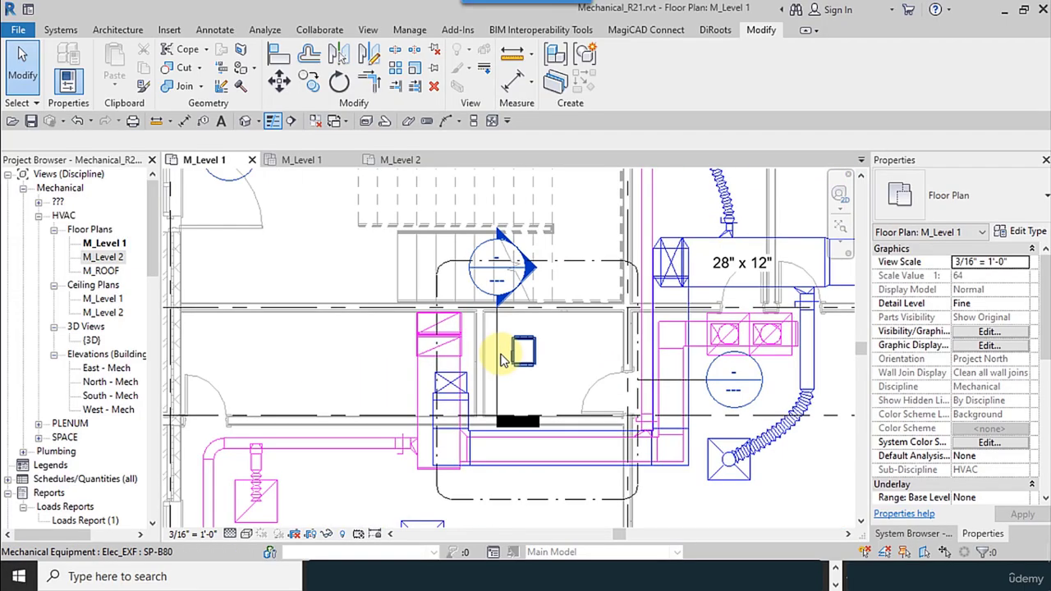
Find the Exhaust Air duct system in the project's families and open its type properties
drag(148, 243, 142, 495)
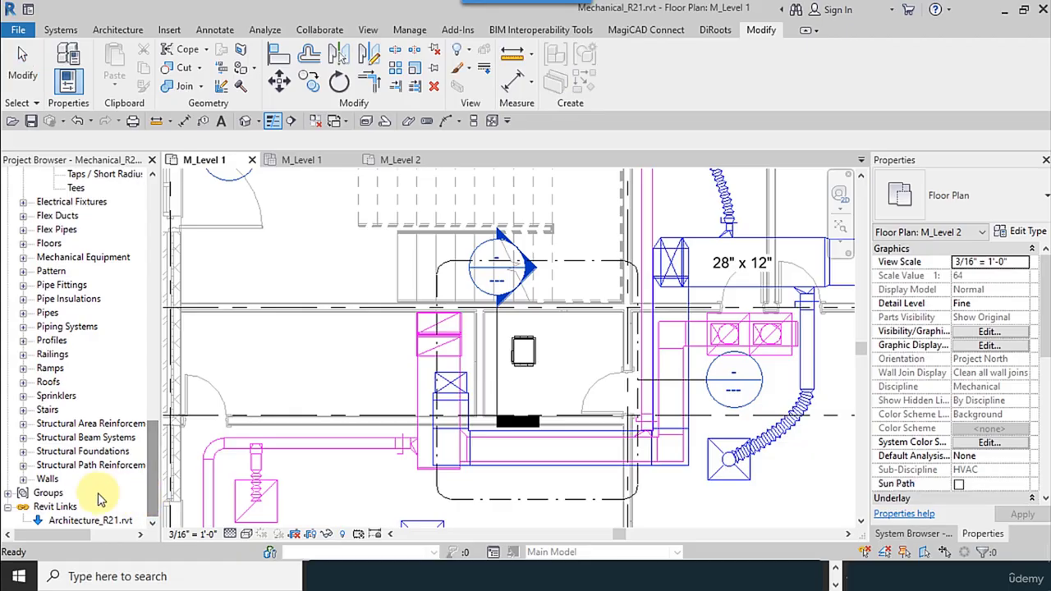
scroll(80, 302, up, 8)
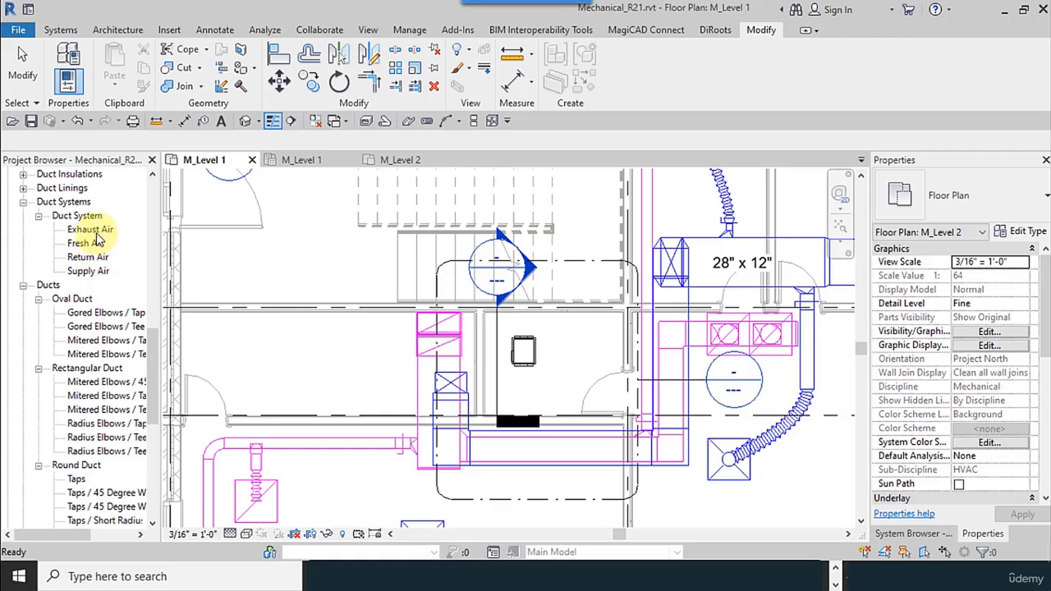
click(92, 231)
right_click(103, 232)
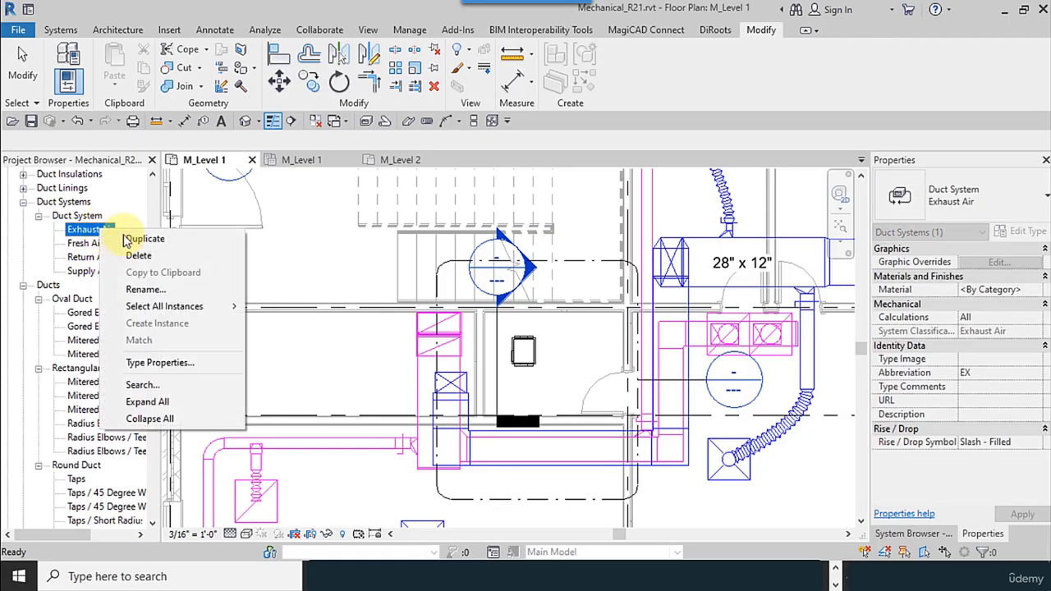
click(172, 364)
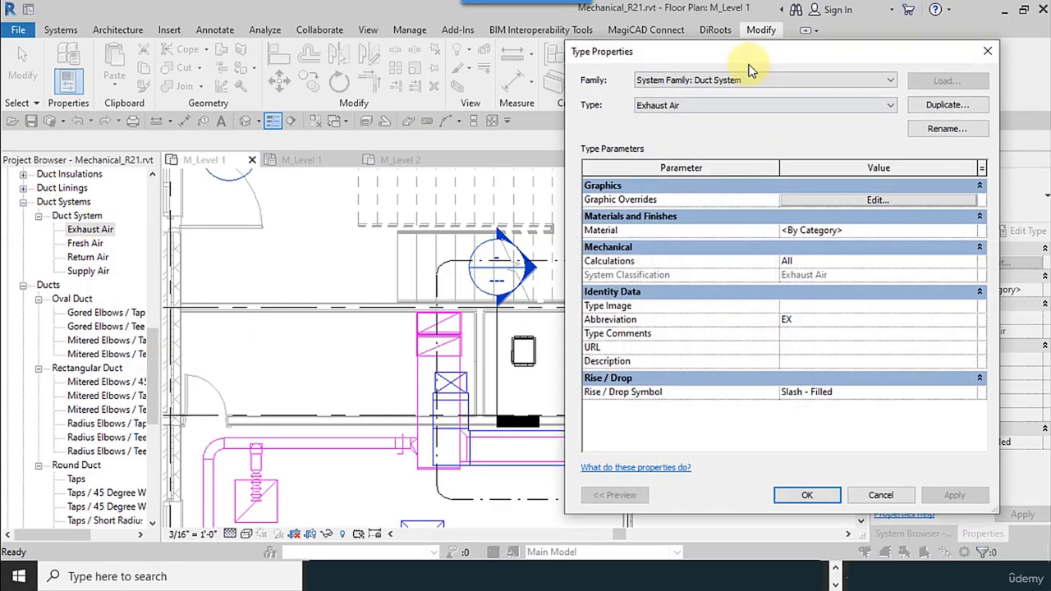
drag(749, 57, 482, 58)
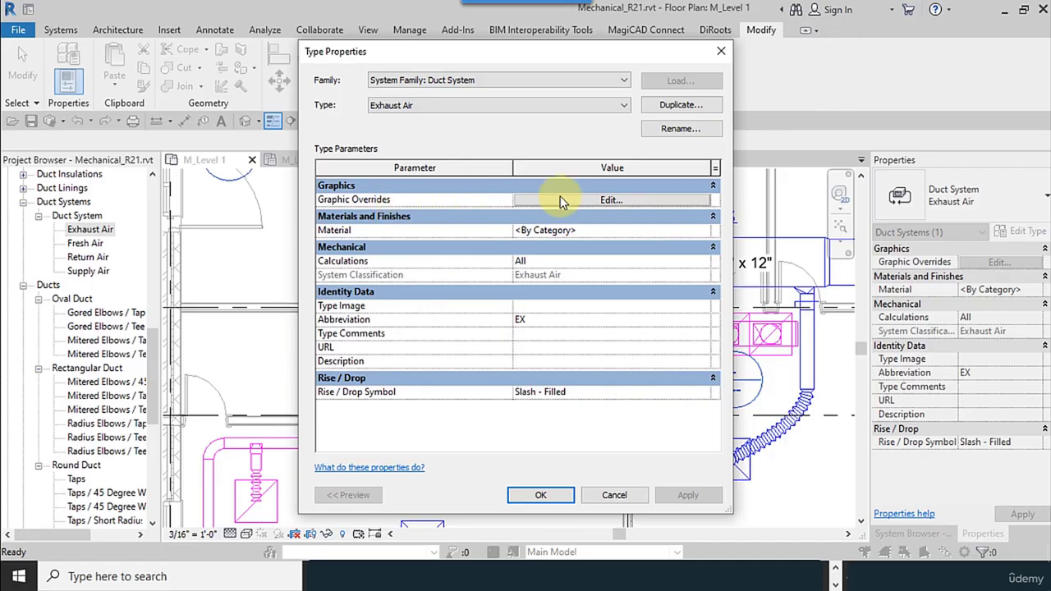
Set the line pattern in the Exhaust Air system's graphic overrides to Solid
click(622, 201)
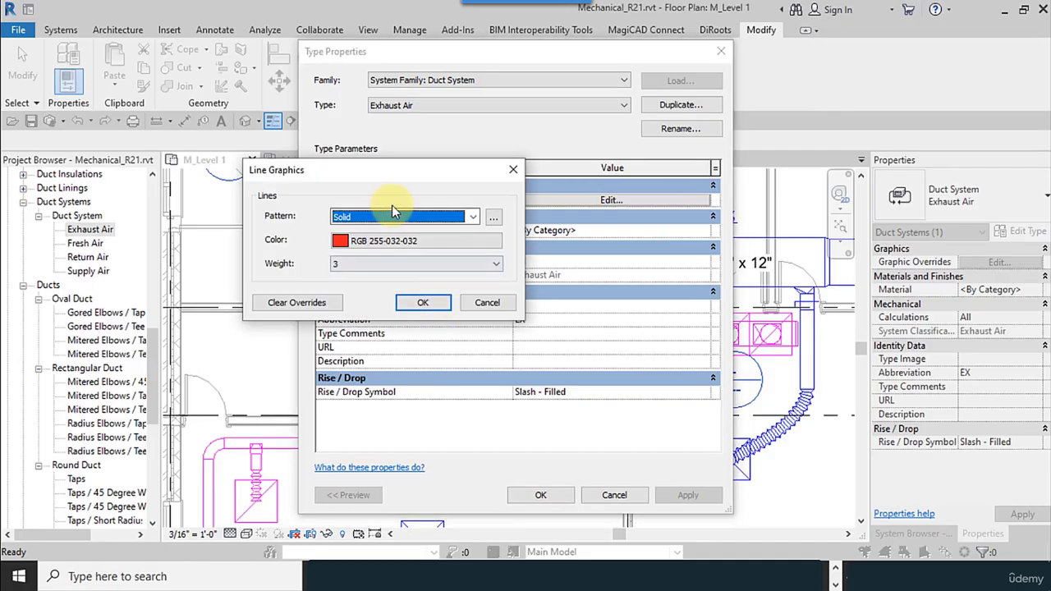
click(367, 219)
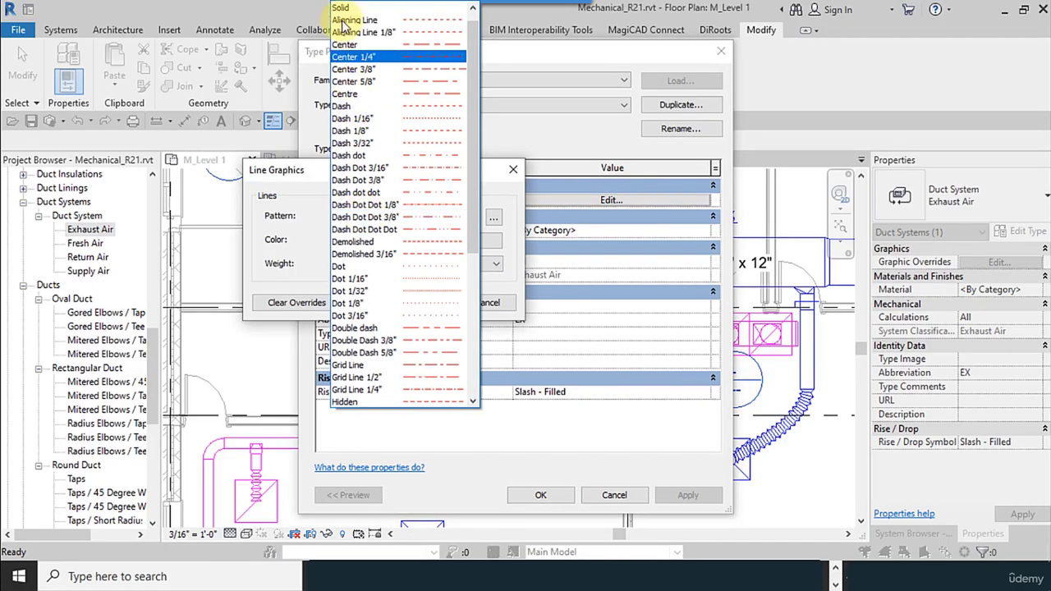
click(342, 8)
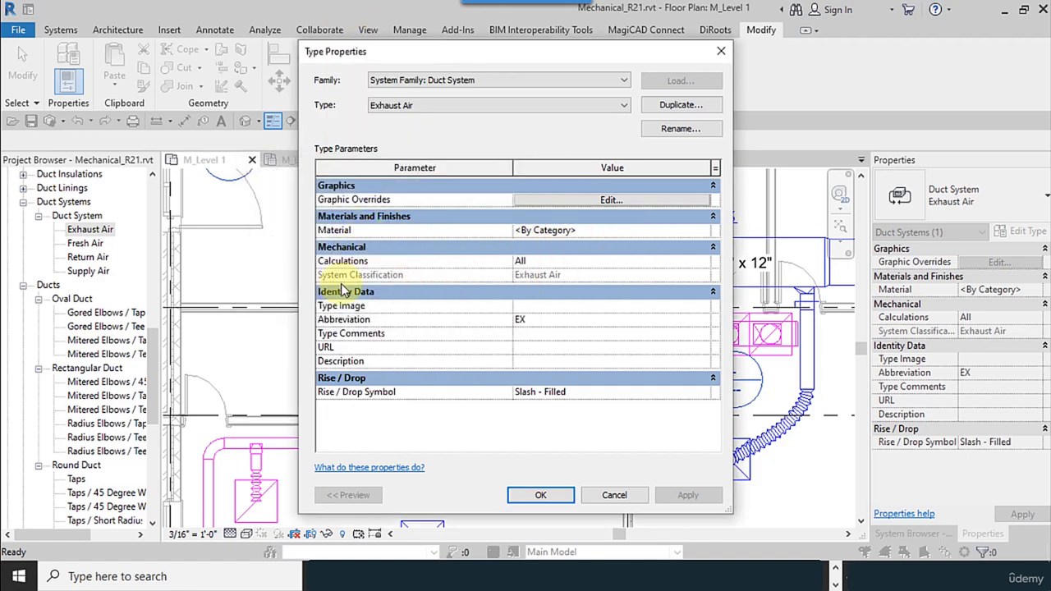
Review the Exhaust Air system's abbreviation, rise/drop symbol and line graphics, accepting the existing settings
click(522, 322)
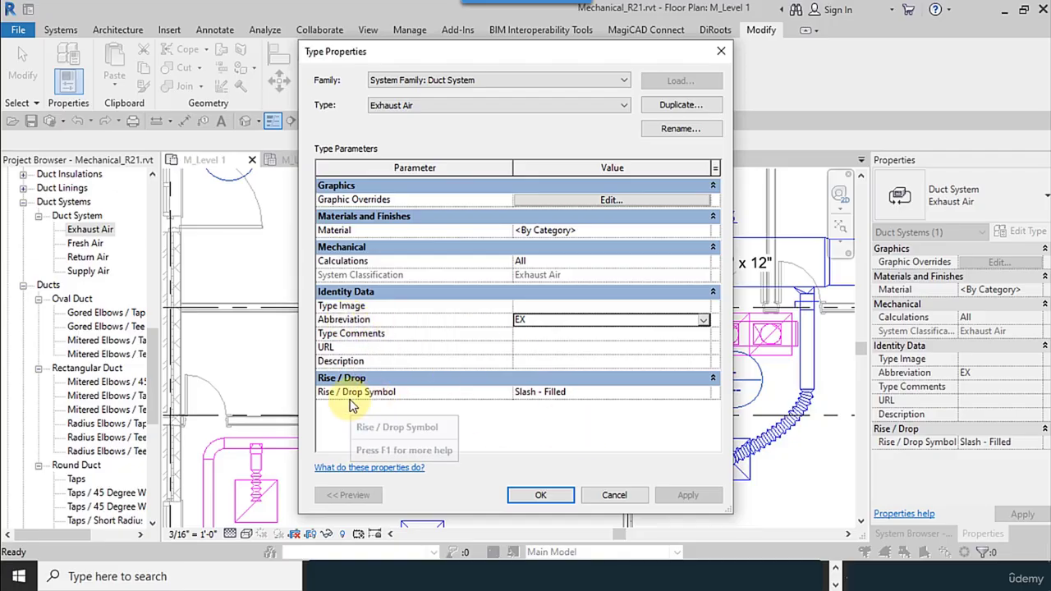
click(704, 393)
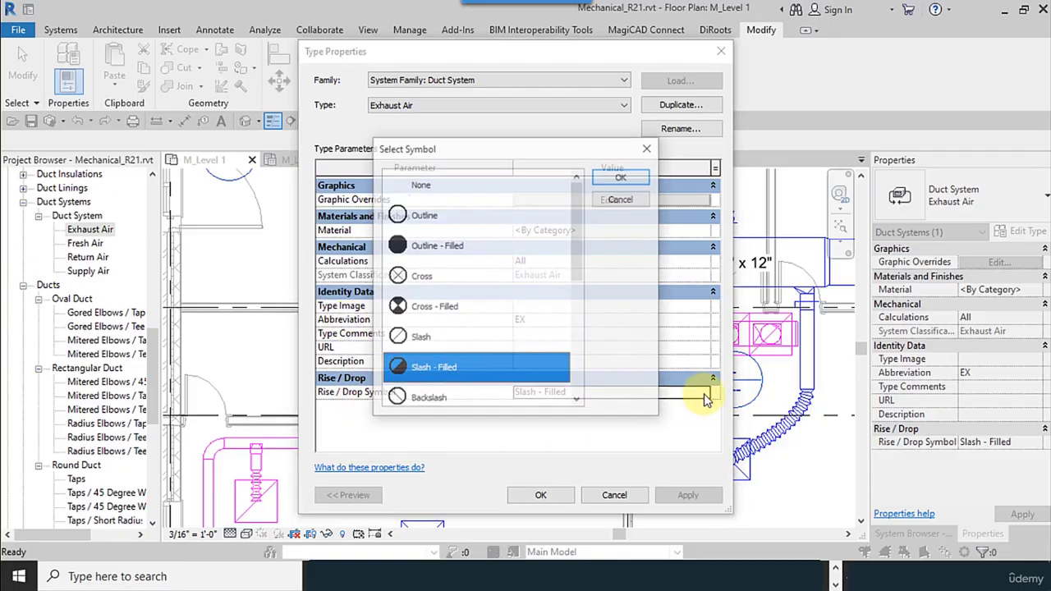
click(624, 178)
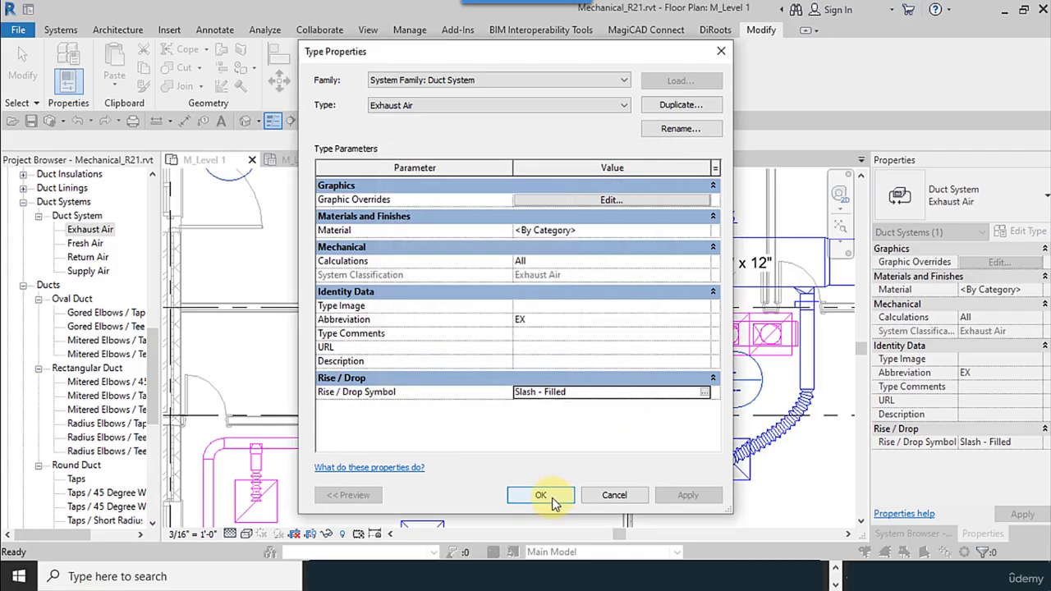
click(604, 201)
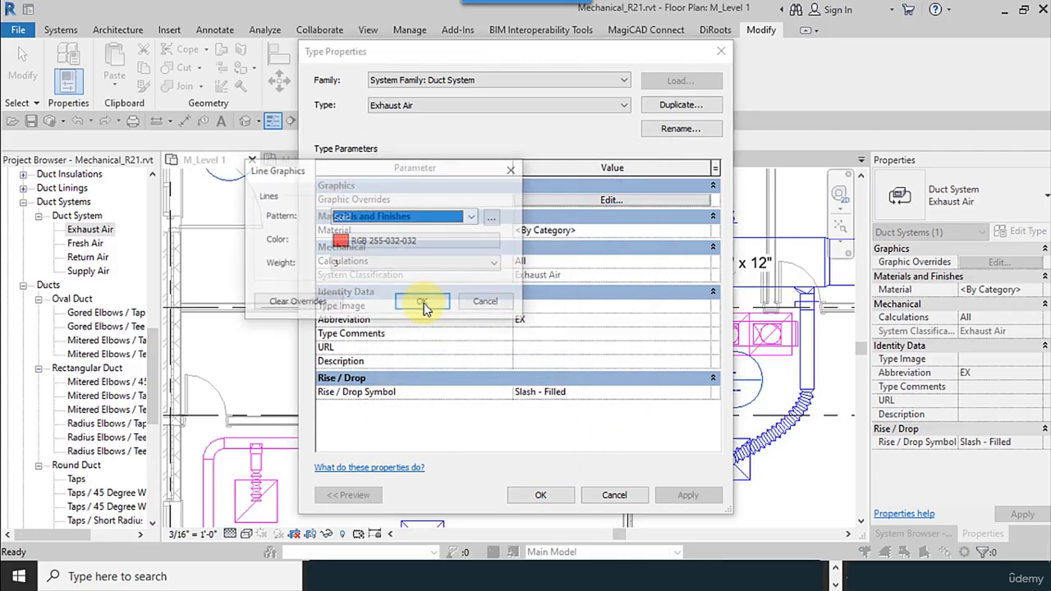
click(423, 303)
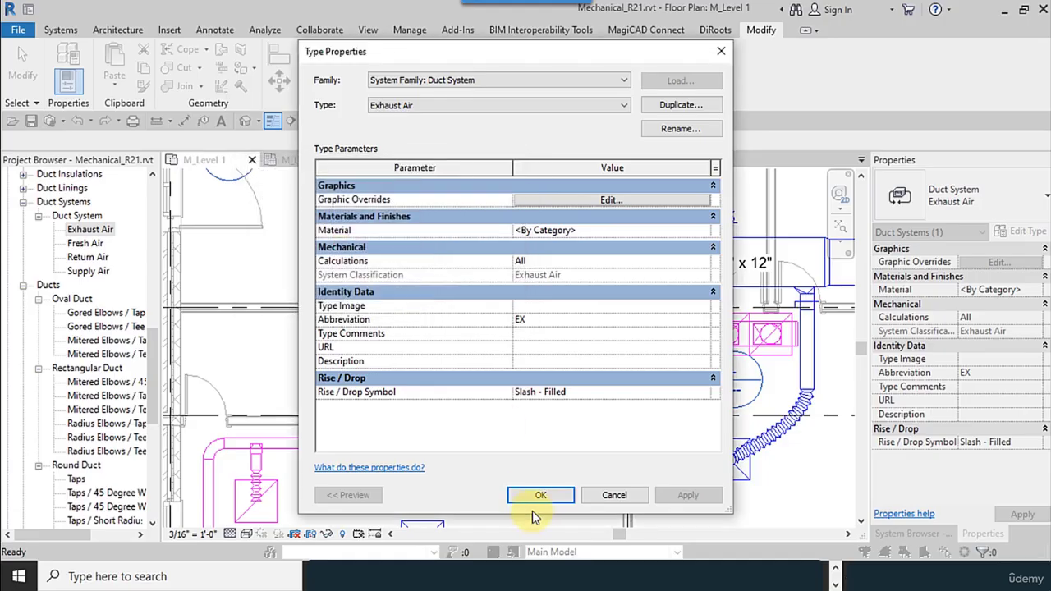
Close the Exhaust Air type properties and examine the fan's surroundings in the M_Level 1 plan for a possible duct route
click(539, 496)
scroll(522, 370, up, 1)
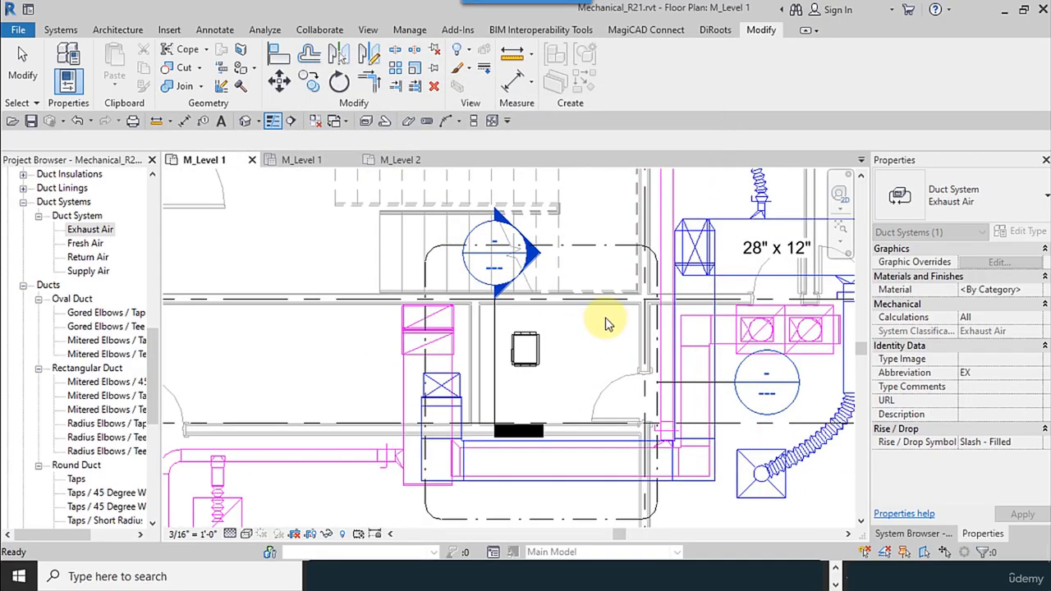
middle_drag(560, 347, 609, 388)
scroll(597, 283, down, 2)
scroll(600, 388, up, 2)
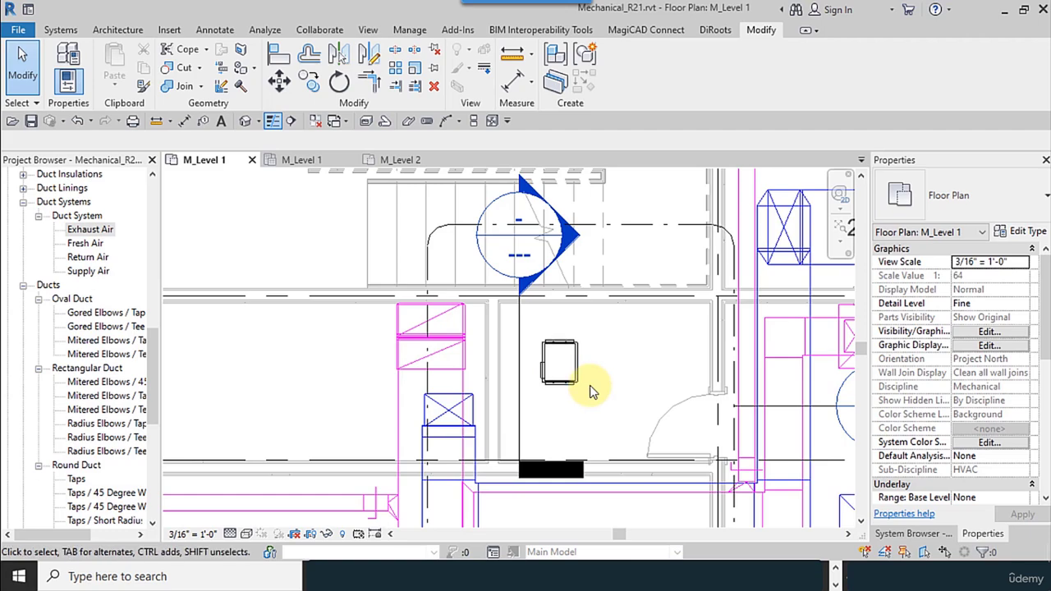
scroll(593, 392, down, 2)
middle_drag(591, 394, 578, 397)
scroll(577, 398, up, 2)
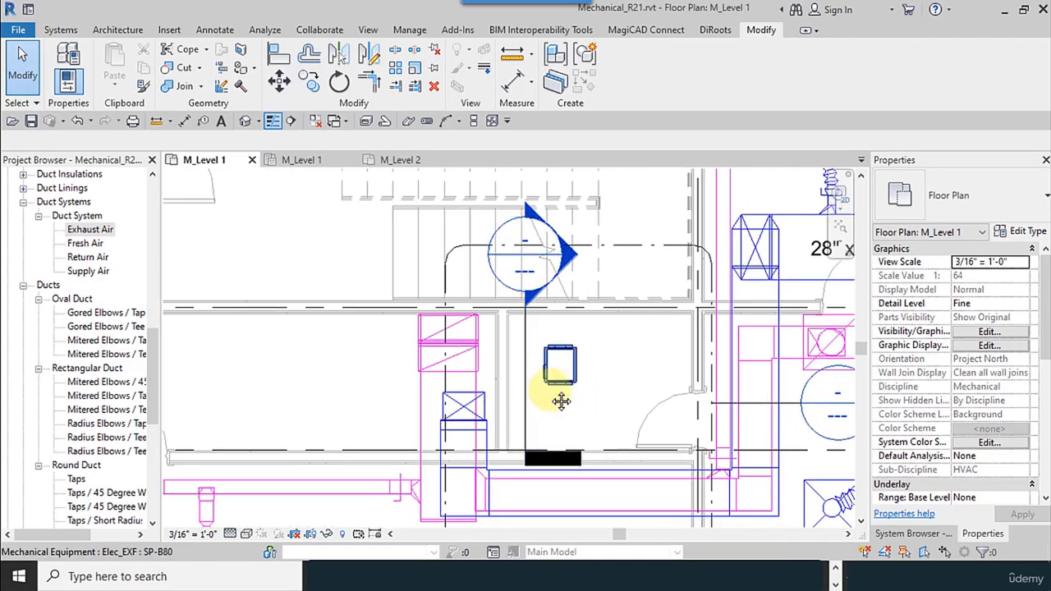
middle_drag(561, 400, 693, 424)
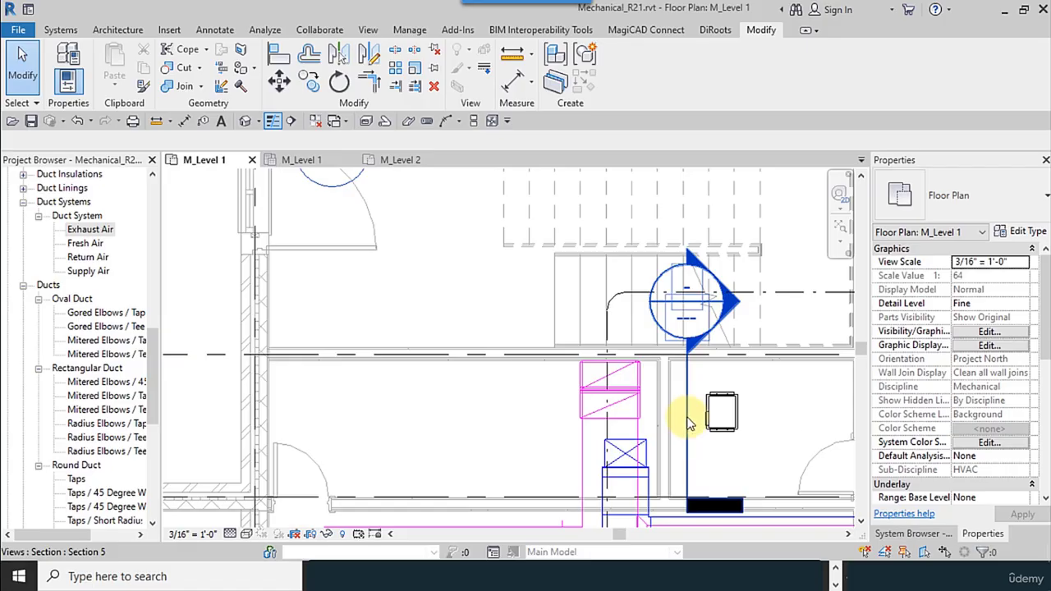
middle_drag(693, 383, 633, 364)
scroll(598, 369, up, 3)
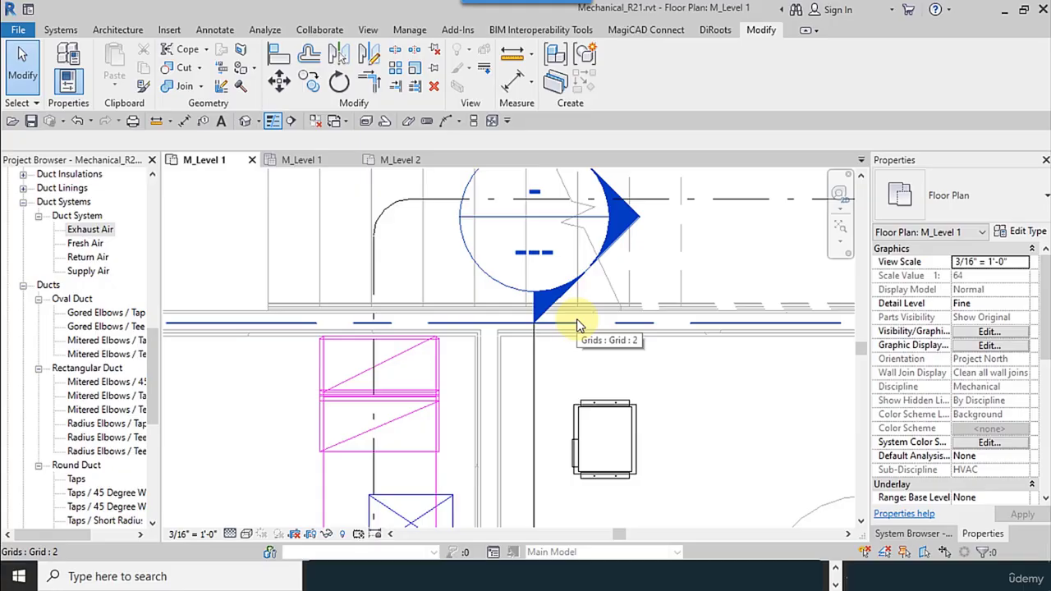
scroll(544, 429, down, 3)
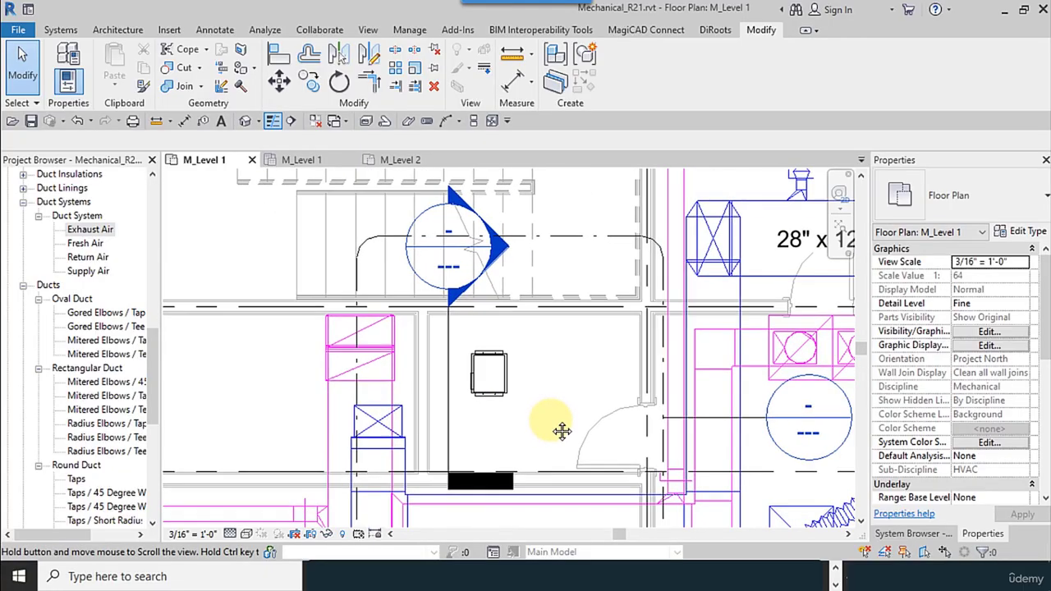
scroll(551, 417, down, 2)
middle_drag(531, 422, 591, 452)
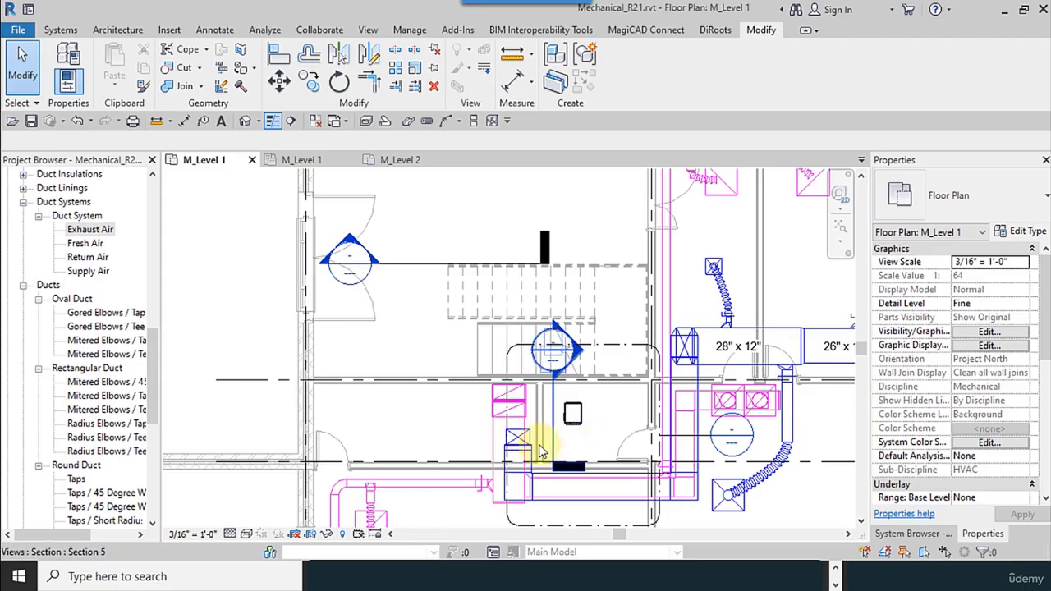
scroll(519, 448, up, 2)
scroll(502, 426, down, 2)
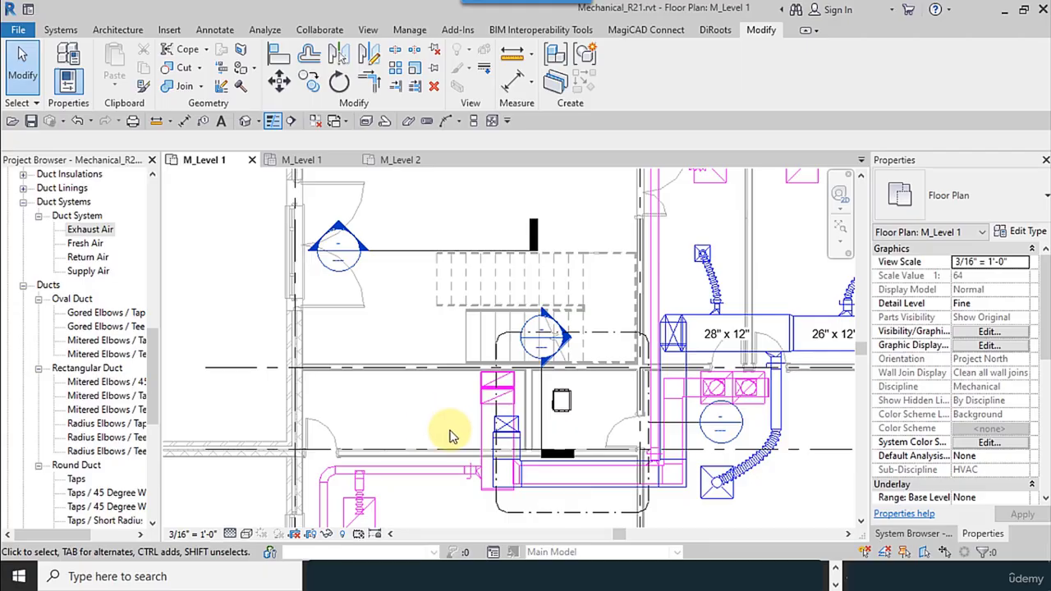
scroll(450, 435, up, 2)
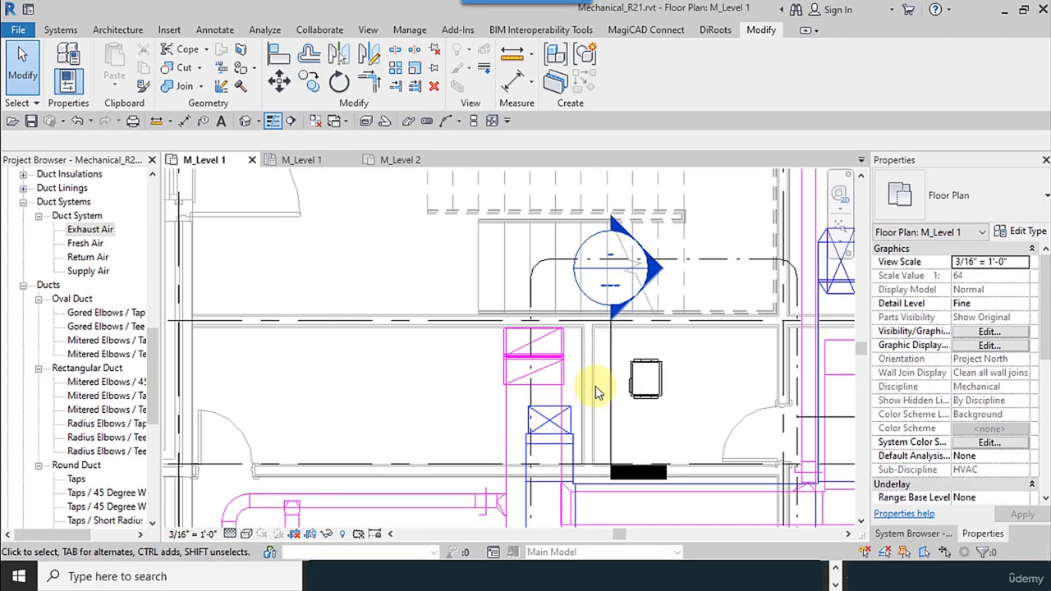
scroll(632, 288, up, 2)
scroll(666, 320, down, 2)
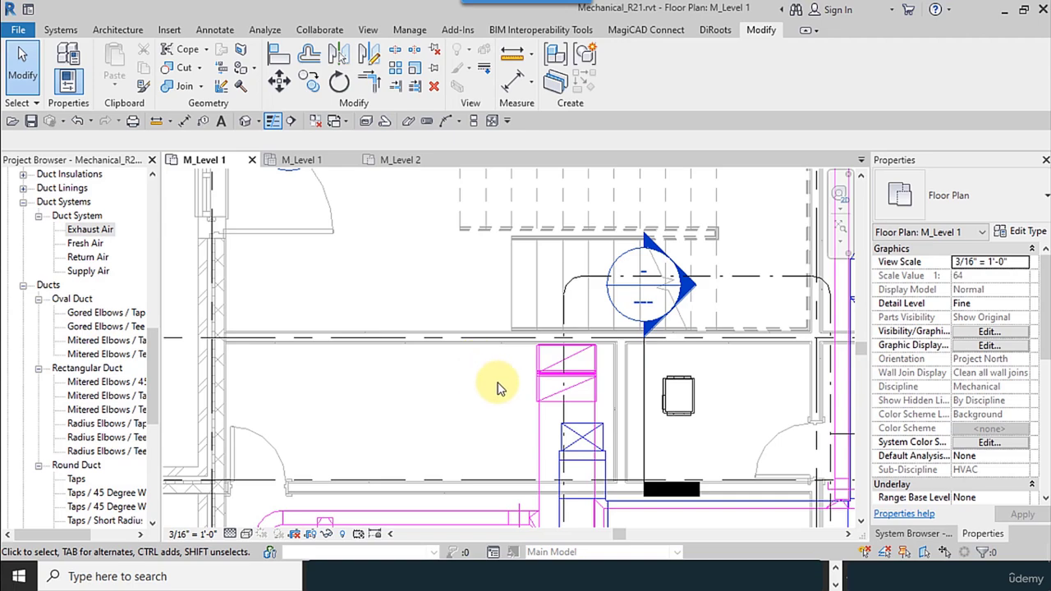
middle_drag(713, 388, 713, 340)
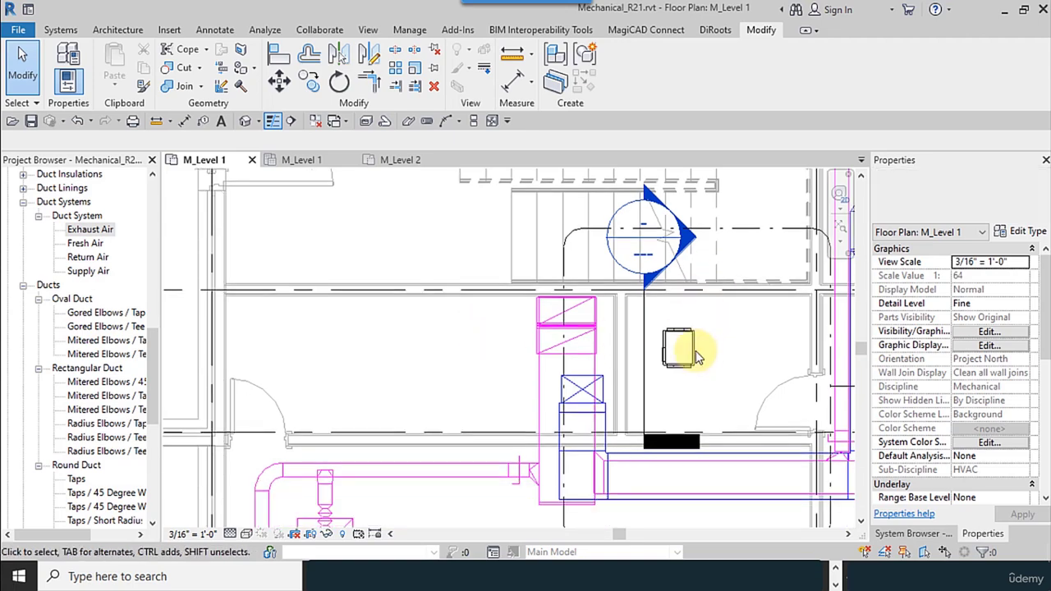
Move the Section 5 line away from the fan to the far side of the return duct riser and open its view
click(644, 336)
drag(644, 336, 517, 341)
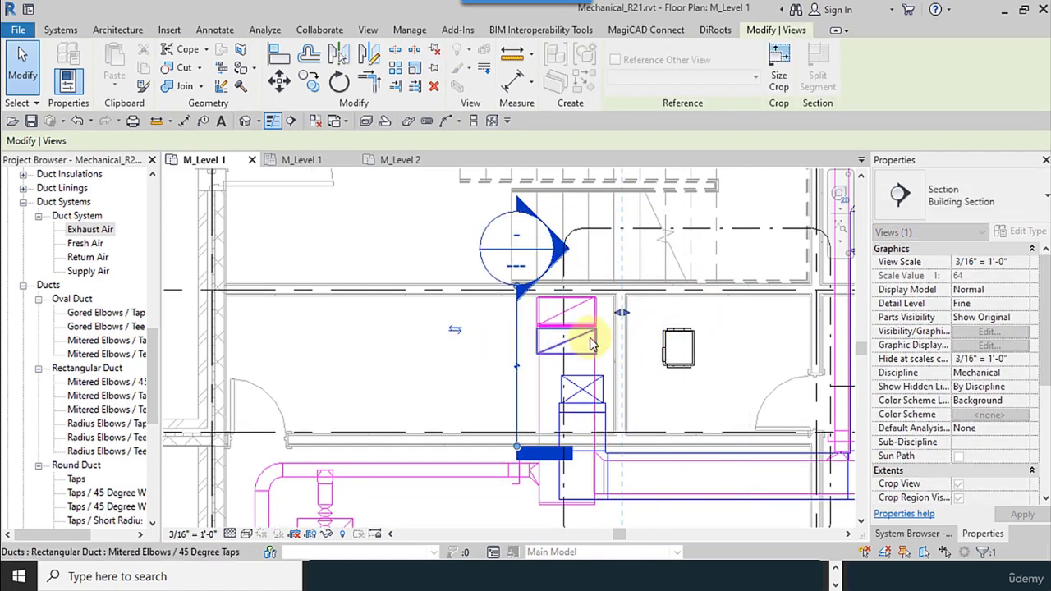
right_click(517, 322)
click(558, 246)
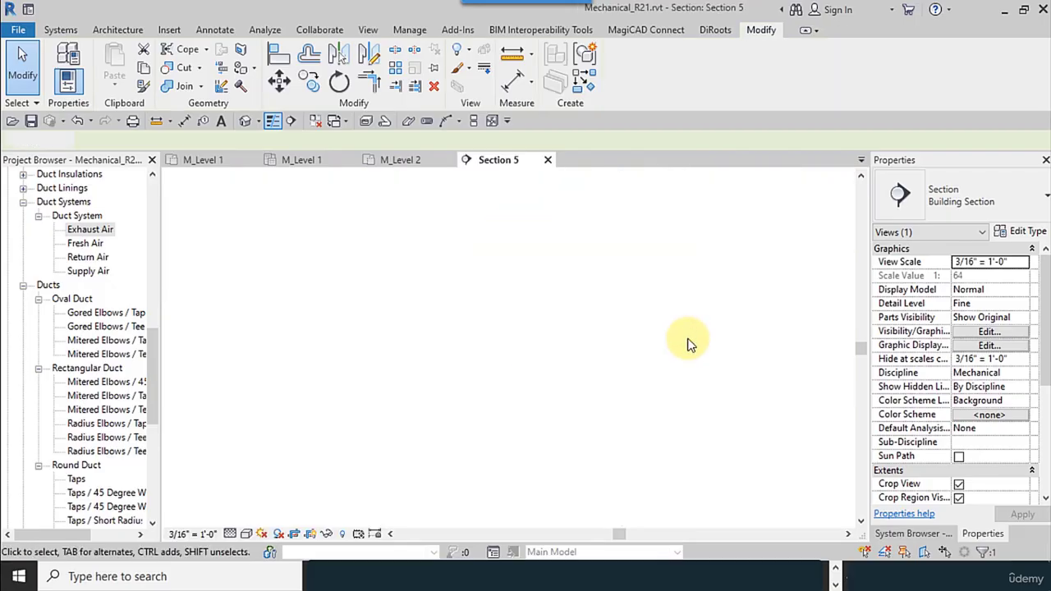
Examine the vertical ducts and the ceiling space between the plenum and floor levels in Section 5, and close the view
scroll(500, 291, up, 5)
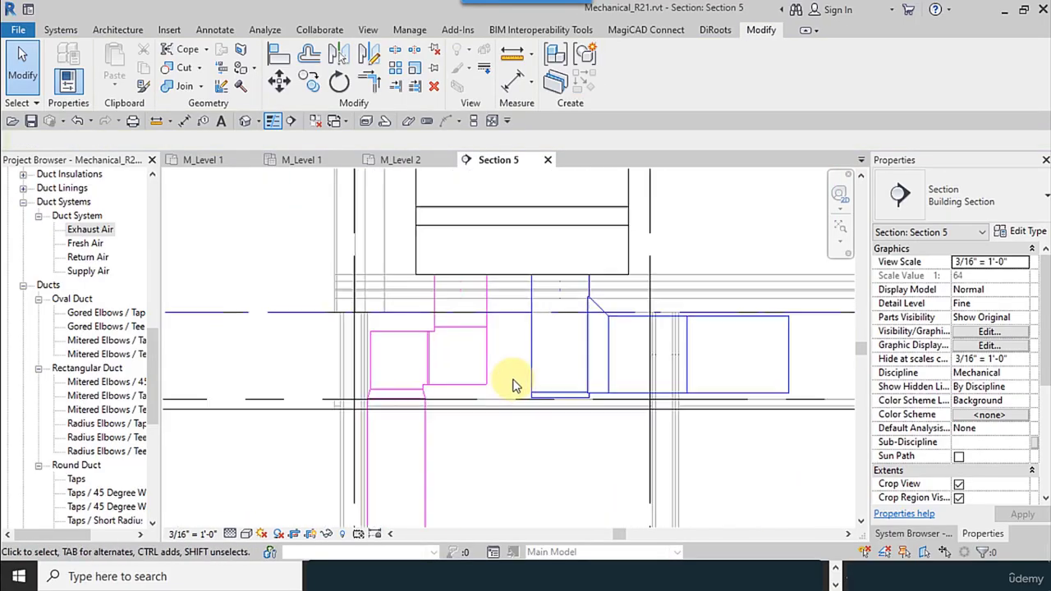
middle_drag(434, 429, 554, 194)
scroll(490, 287, down, 4)
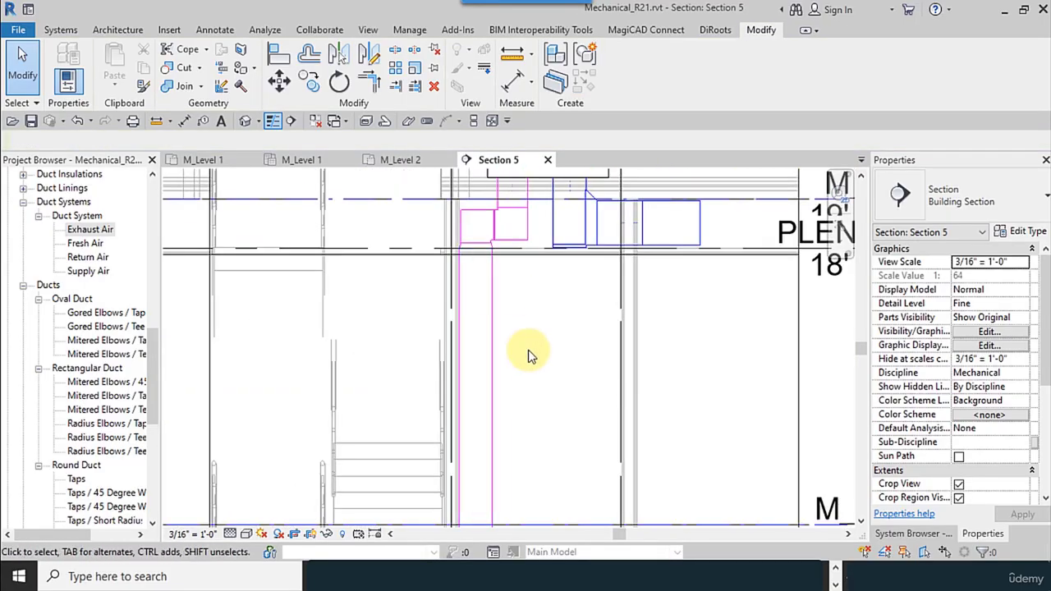
middle_drag(530, 351, 547, 206)
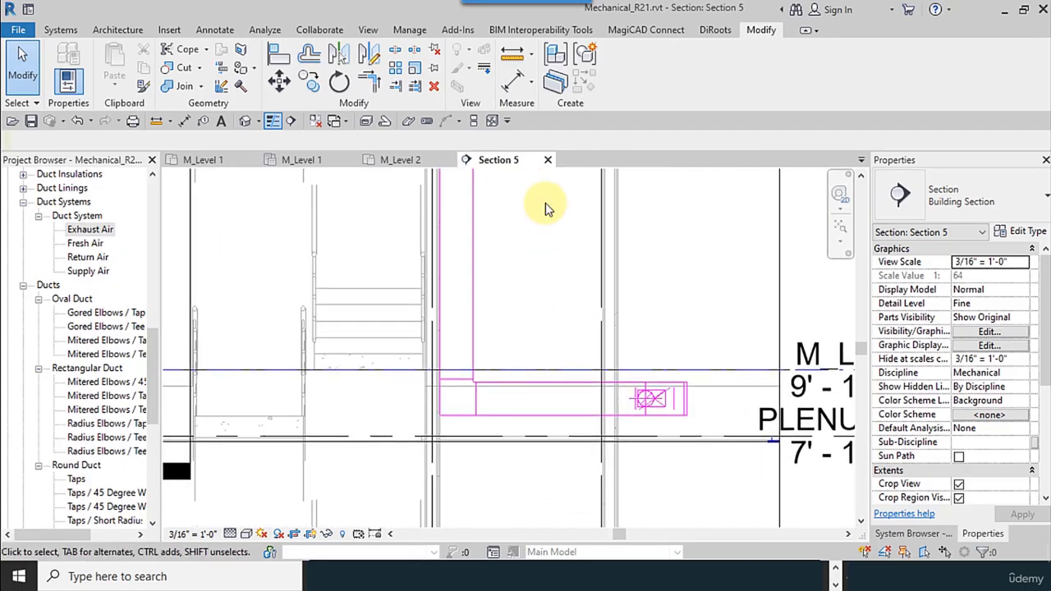
scroll(486, 350, down, 2)
middle_drag(493, 422, 508, 330)
scroll(523, 244, up, 3)
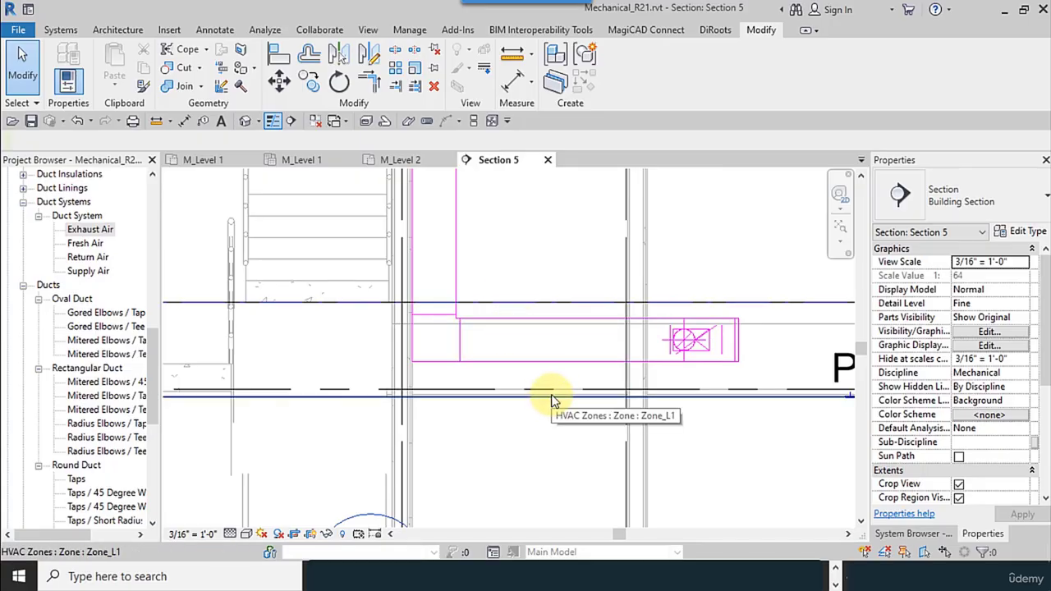
scroll(515, 340, down, 1)
middle_drag(494, 338, 431, 572)
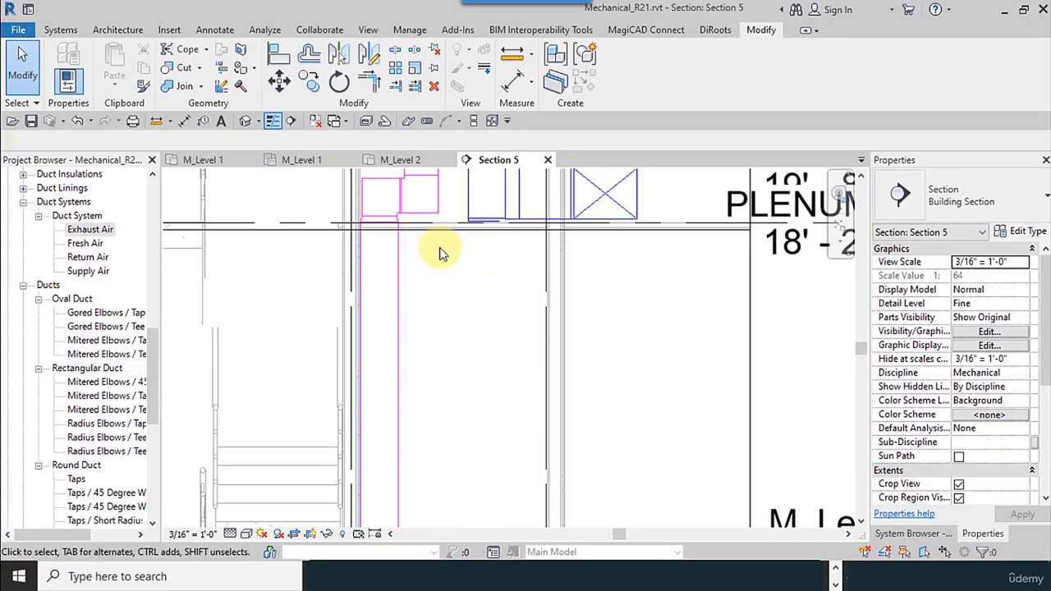
middle_drag(440, 243, 370, 423)
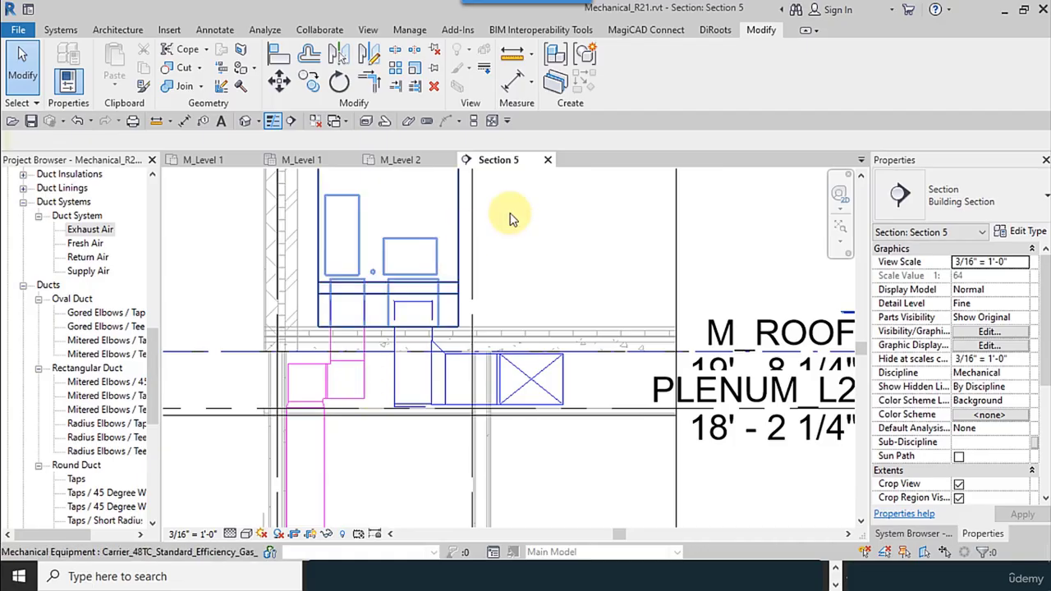
click(548, 159)
Draw a 6" round Exhaust Air duct straight from the Elec_EXF fan's outlet connector through to the exterior wall, and end the command
scroll(650, 388, up, 1)
middle_drag(649, 388, 556, 360)
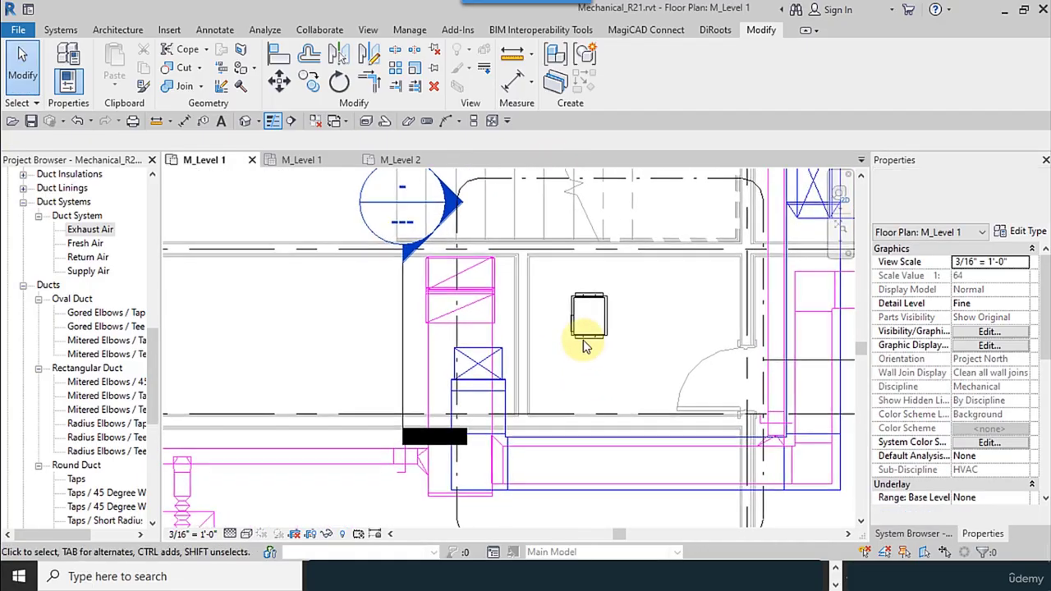
scroll(557, 332, up, 3)
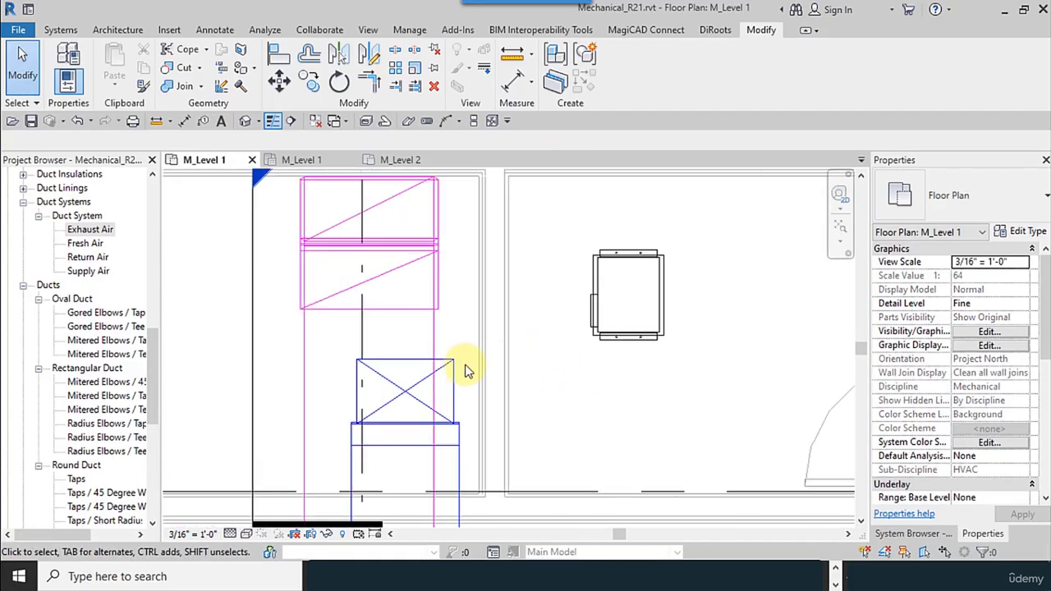
click(610, 349)
scroll(608, 419, down, 2)
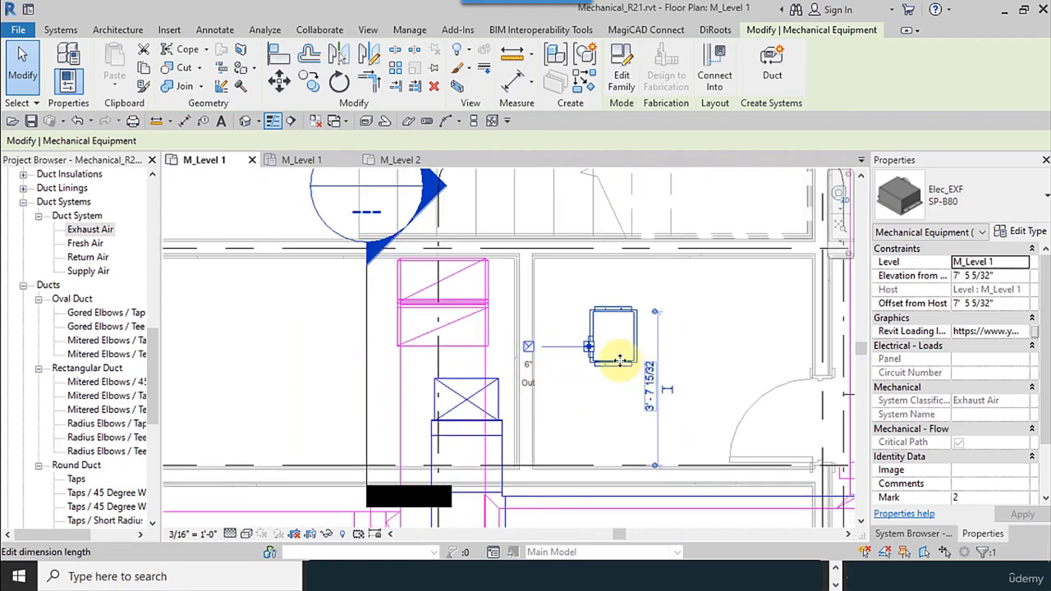
click(528, 351)
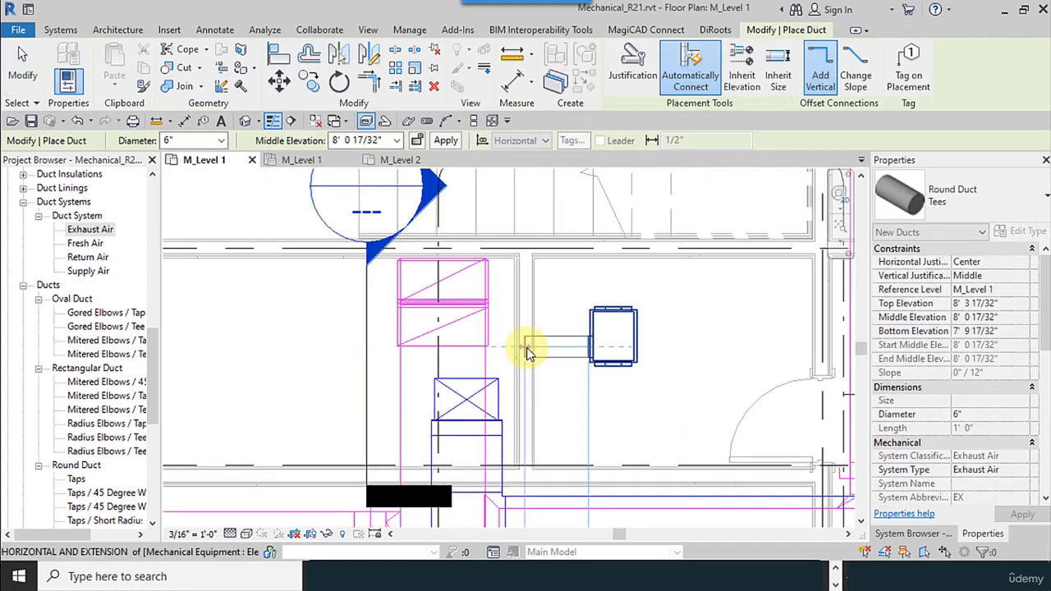
middle_drag(292, 343, 636, 320)
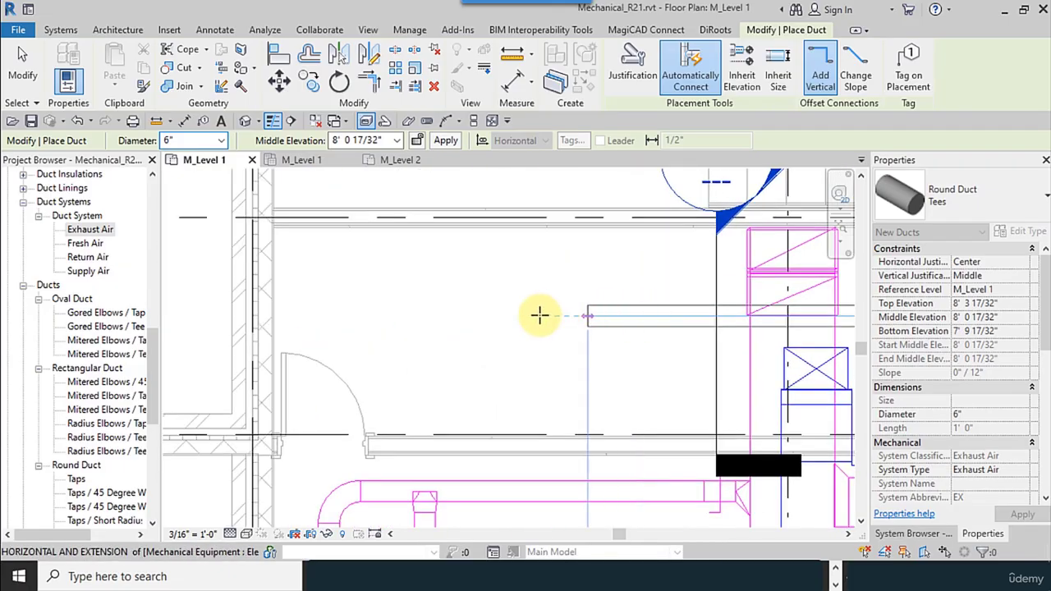
click(235, 318)
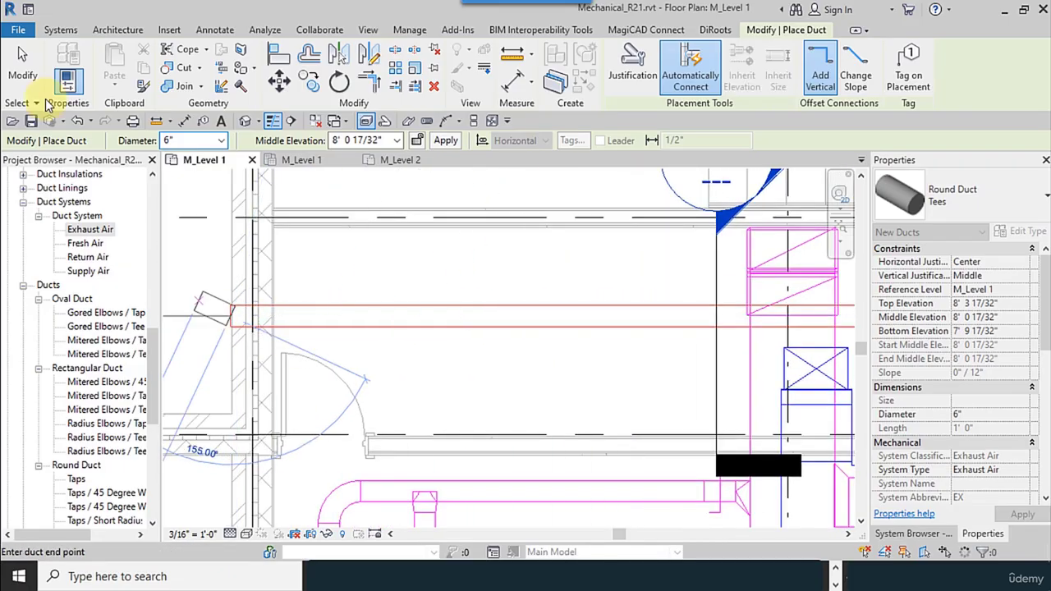
click(23, 70)
Check the new exhaust duct's connection at the fan in plan and open the Section 5 view
scroll(530, 383, down, 3)
middle_drag(657, 409, 451, 416)
scroll(521, 384, up, 3)
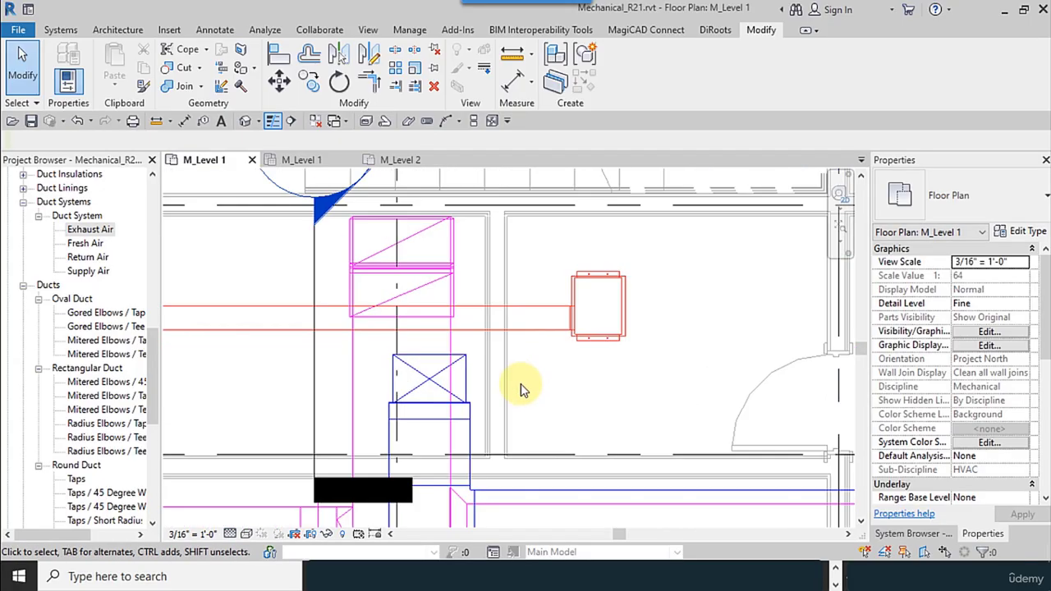
double_click(325, 212)
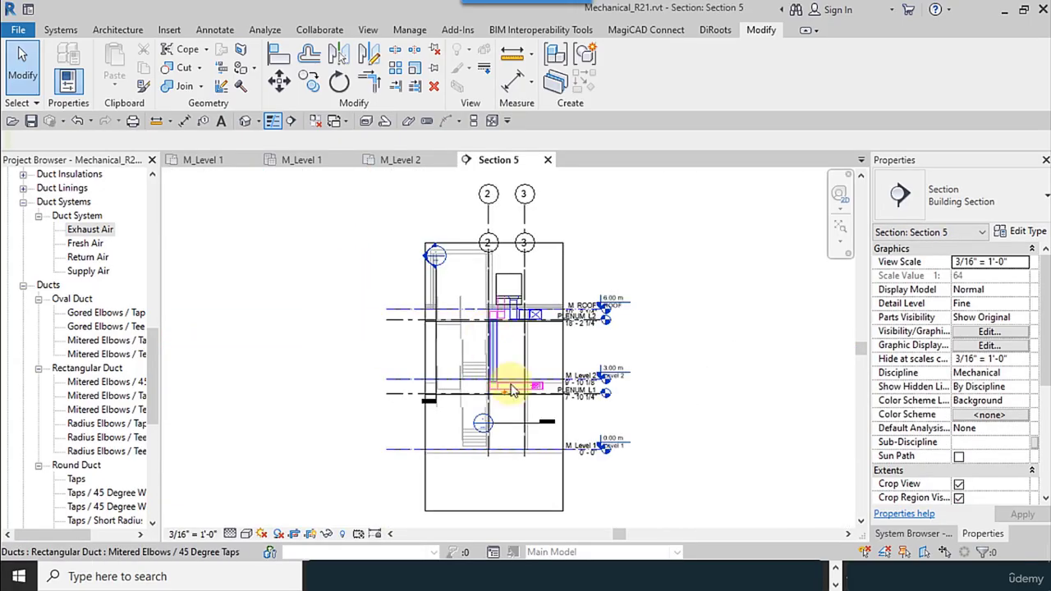